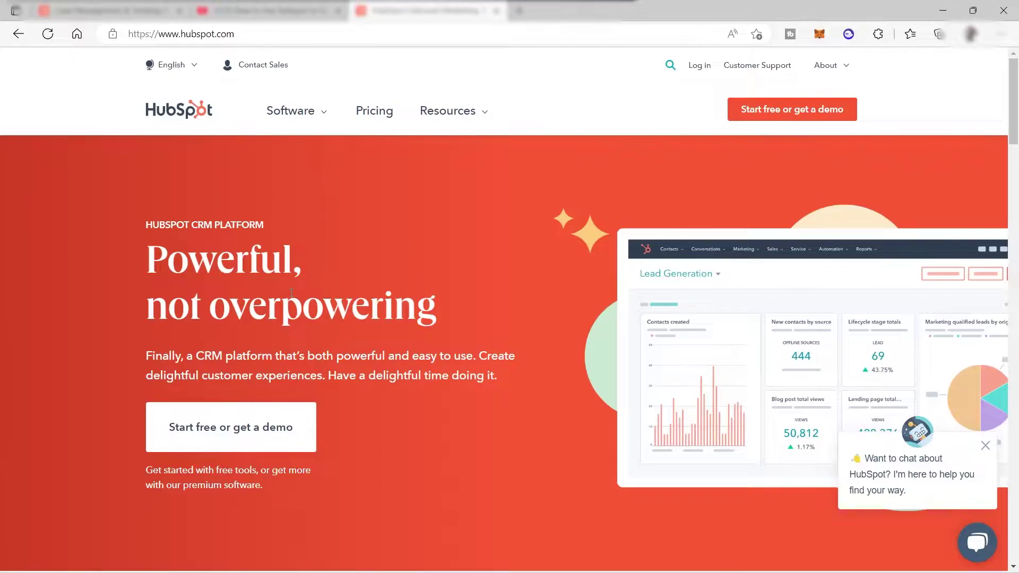
- Look over the product hubs on the HubSpot homepage and open the get-started page for Marketing Hub
scroll(422, 278, down, 5)
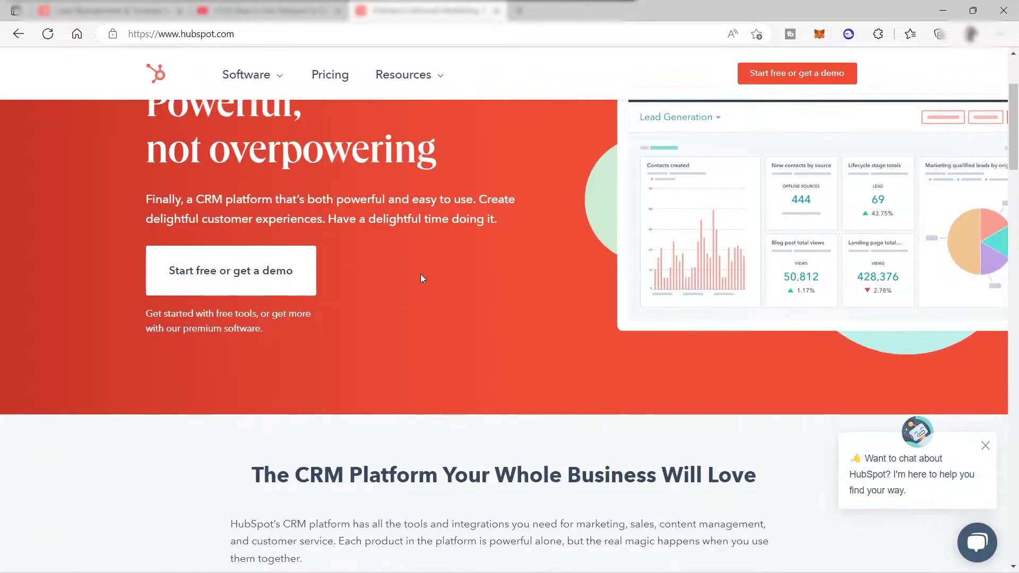
scroll(423, 278, down, 1)
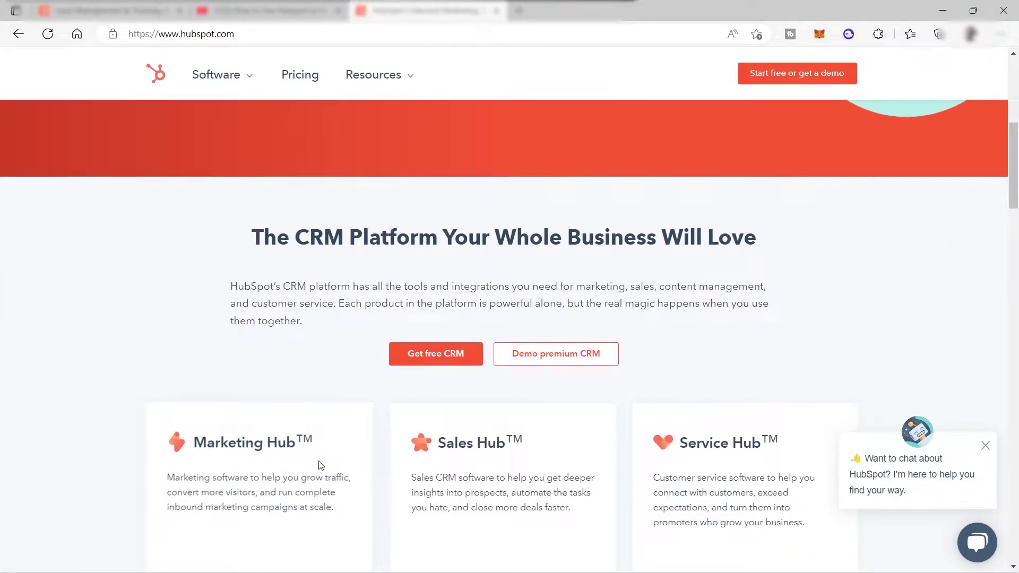
scroll(320, 463, down, 1)
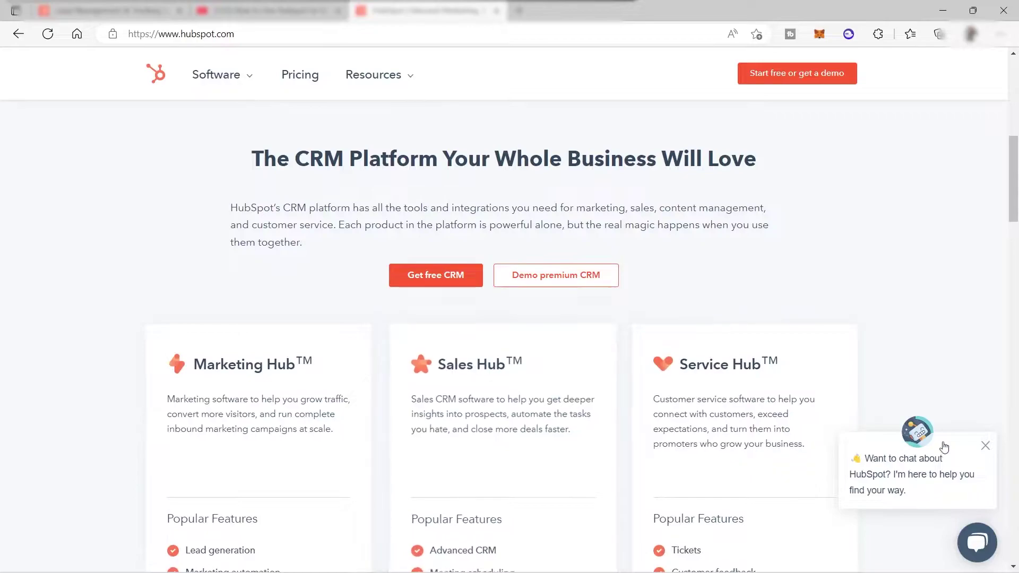
scroll(704, 401, up, 6)
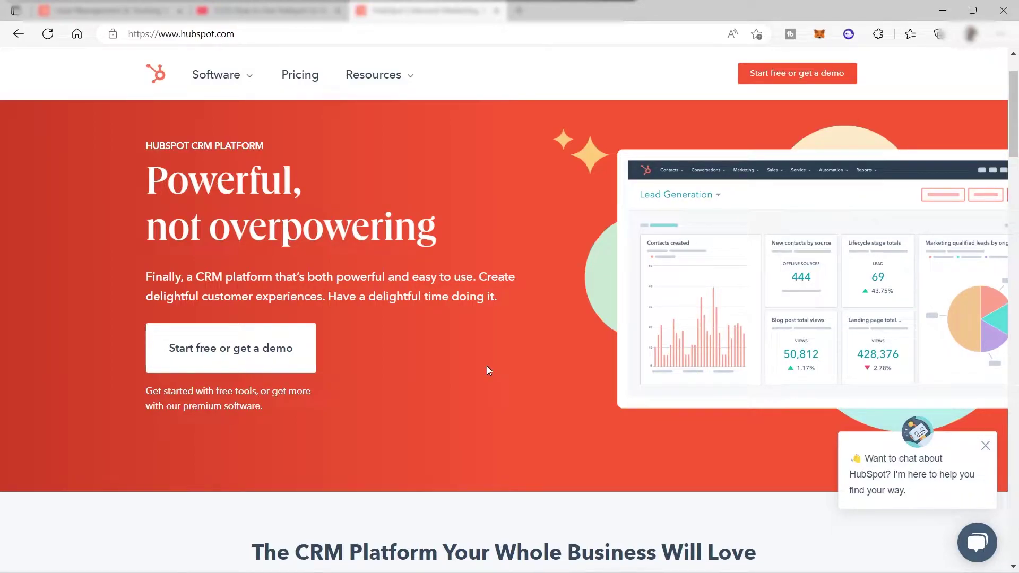
scroll(436, 395, down, 1)
scroll(436, 391, down, 10)
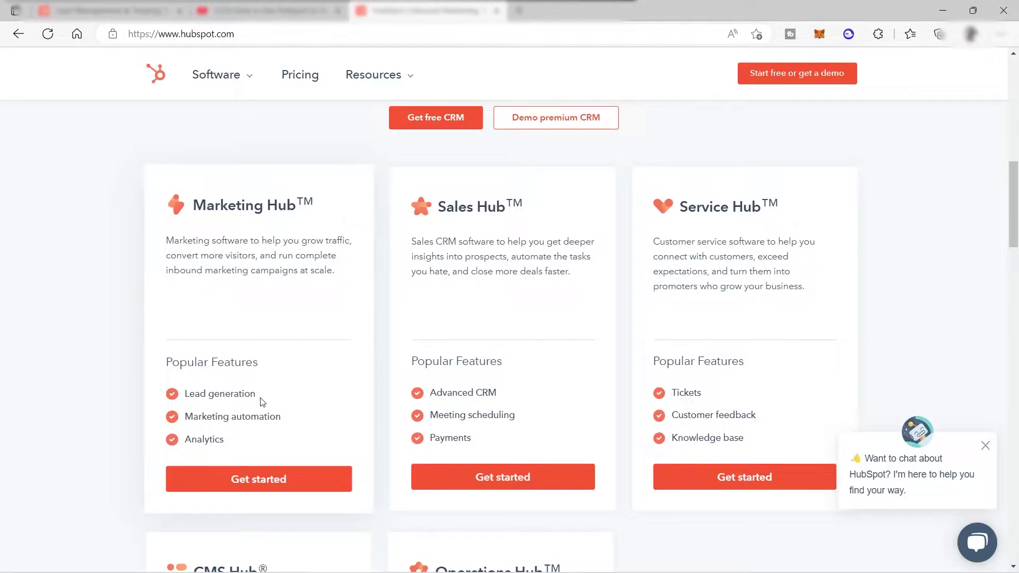
click(237, 480)
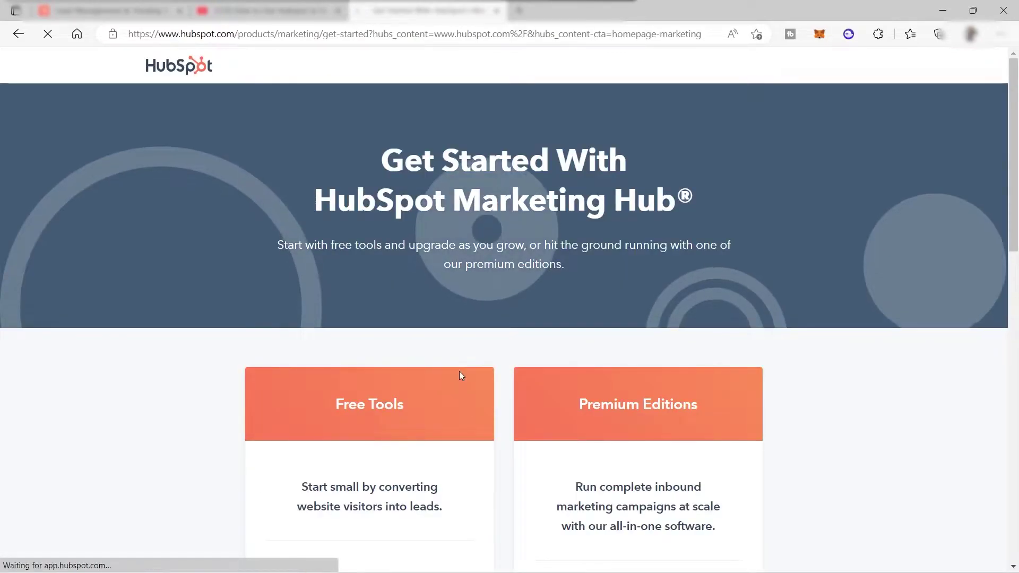
- Review the features of both Marketing Hub plans and get started with the Free Tools
scroll(385, 233, down, 3)
scroll(415, 260, down, 3)
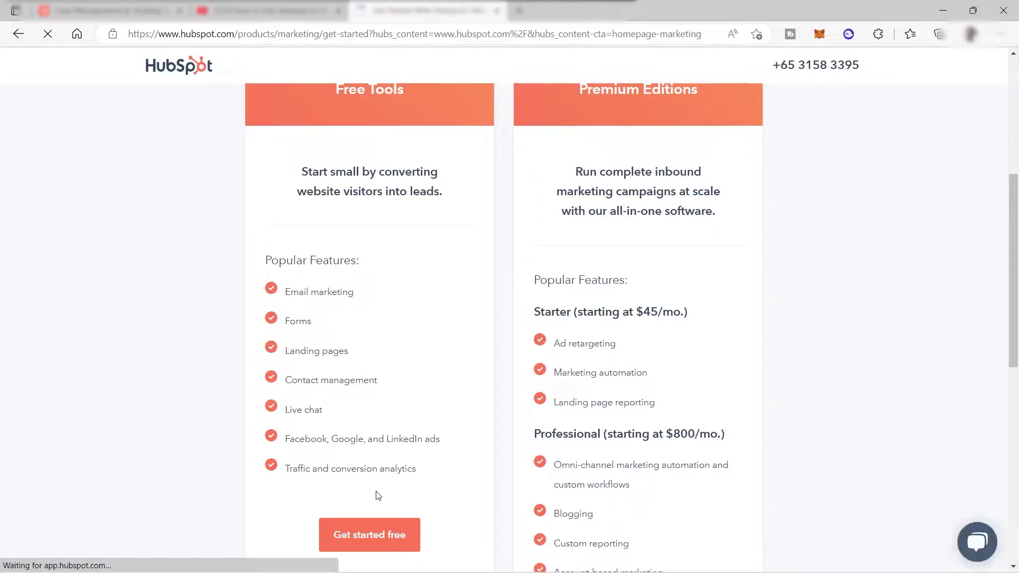
scroll(468, 385, down, 3)
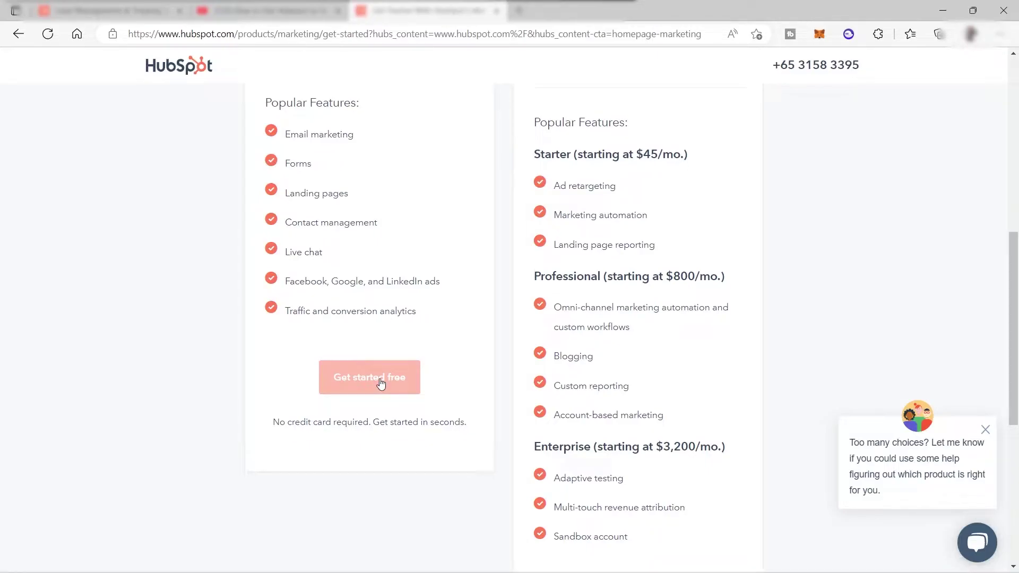
click(381, 383)
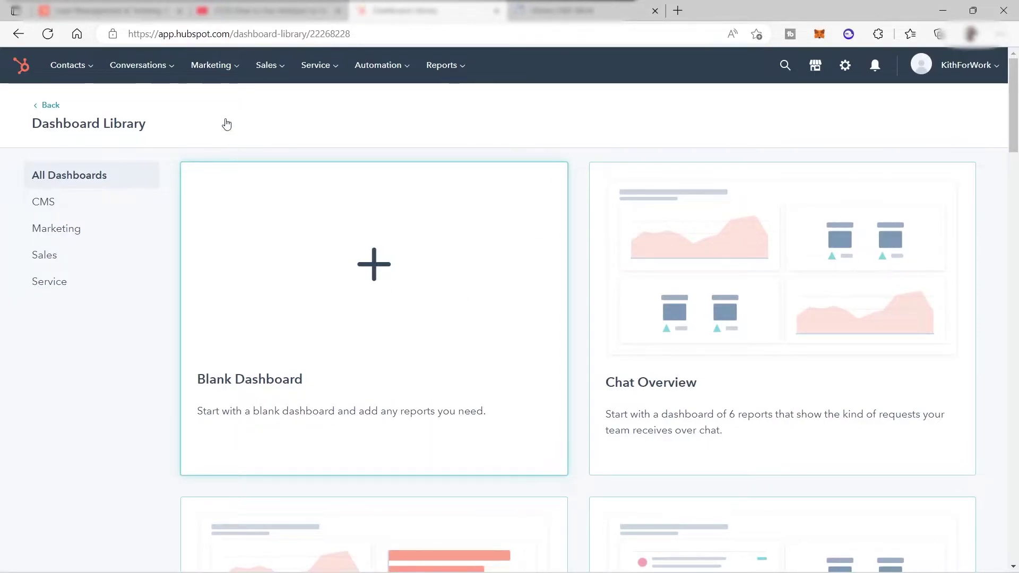
- Create a new marketing form of the Pop-up box type
click(227, 75)
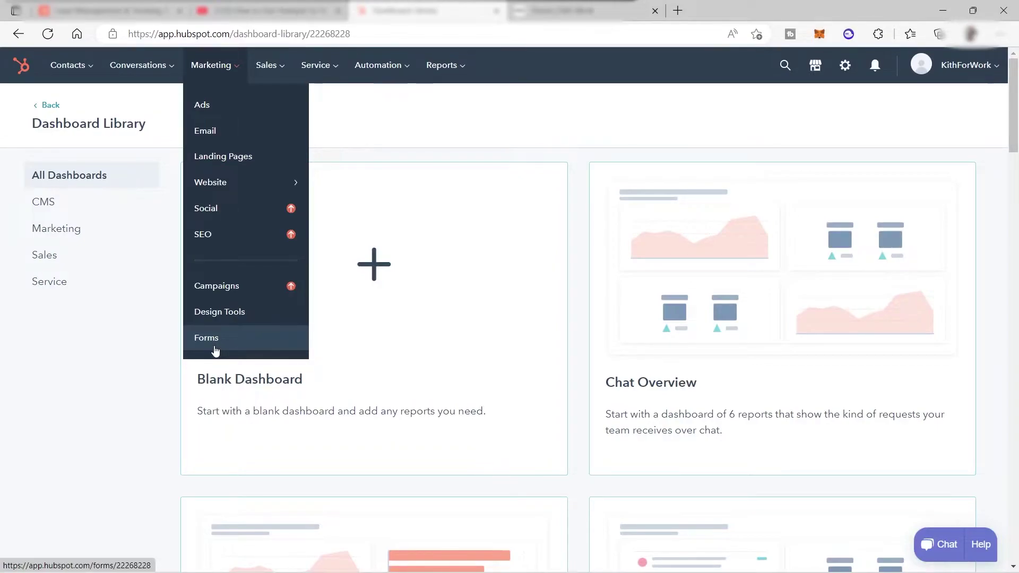
click(215, 351)
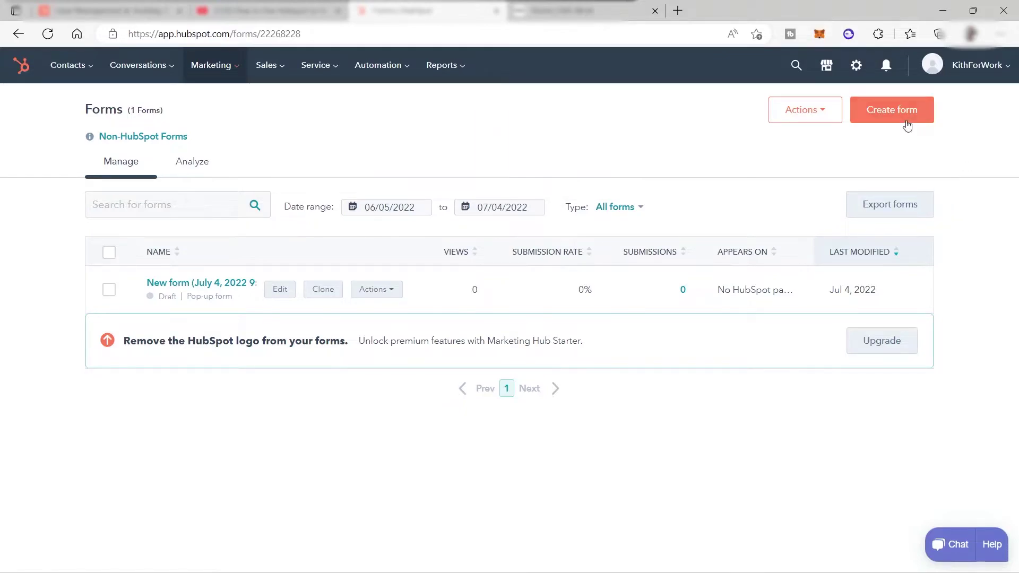
click(903, 121)
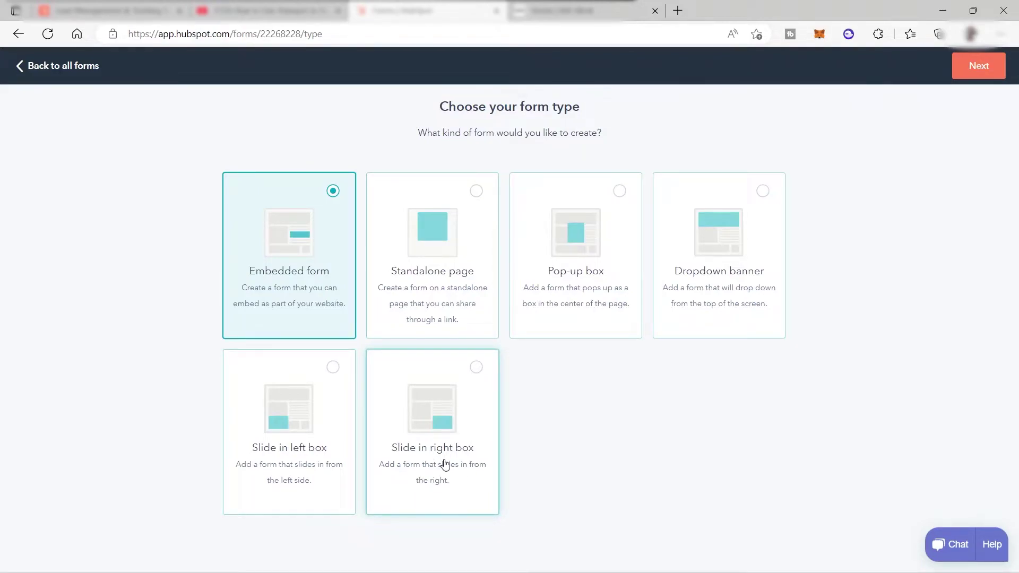
click(619, 271)
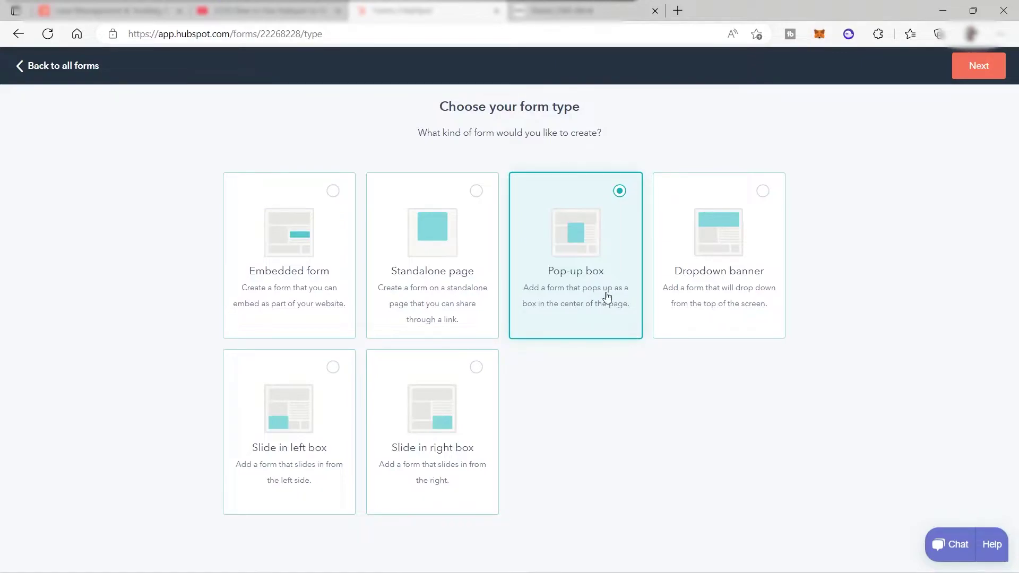
click(979, 74)
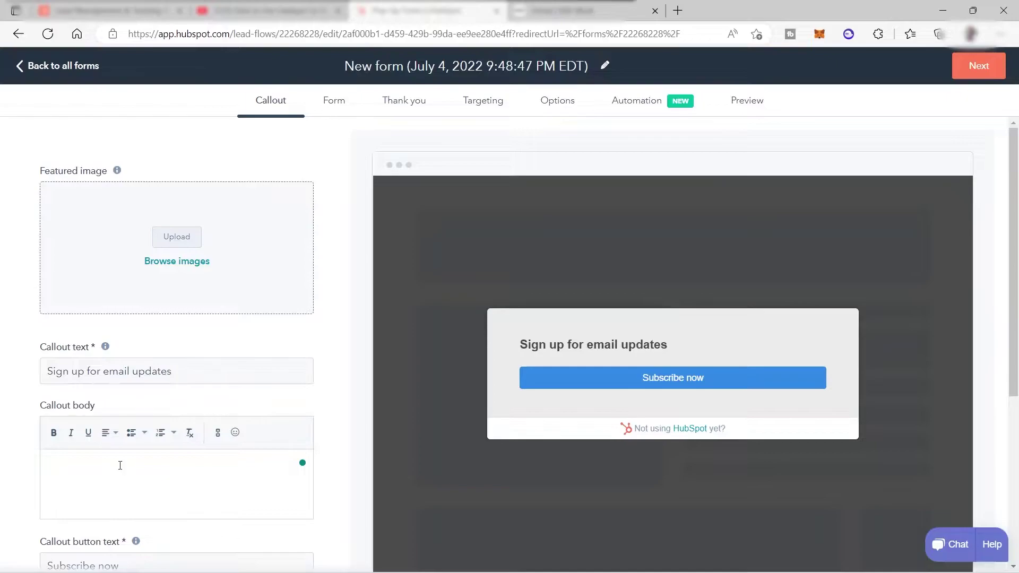
- Replace the pop-up's callout text with "Get a free Step by Step Guide for Beginners."
scroll(182, 460, down, 4)
scroll(182, 454, up, 4)
drag(194, 375, 27, 373)
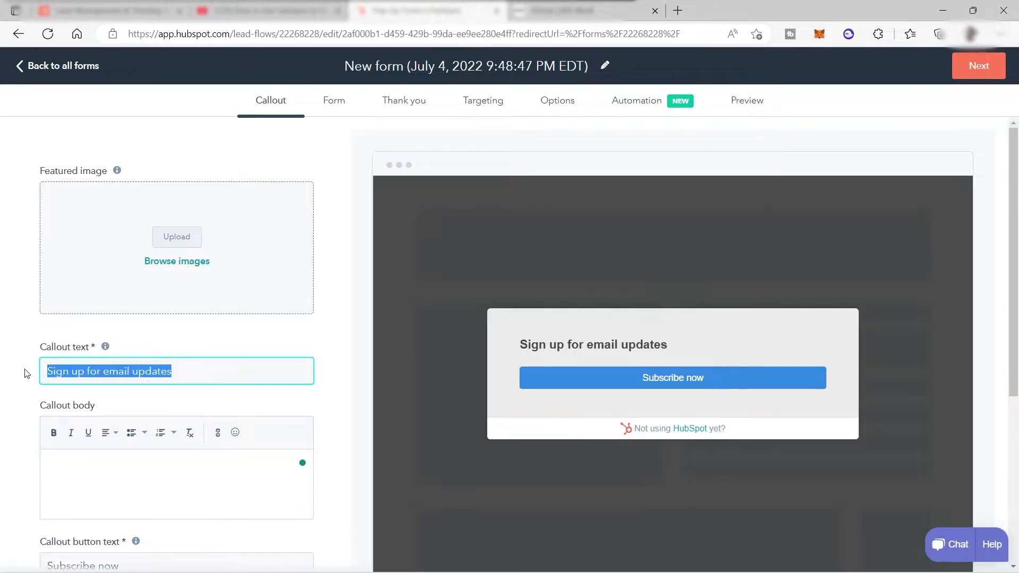
key(BackSpace)
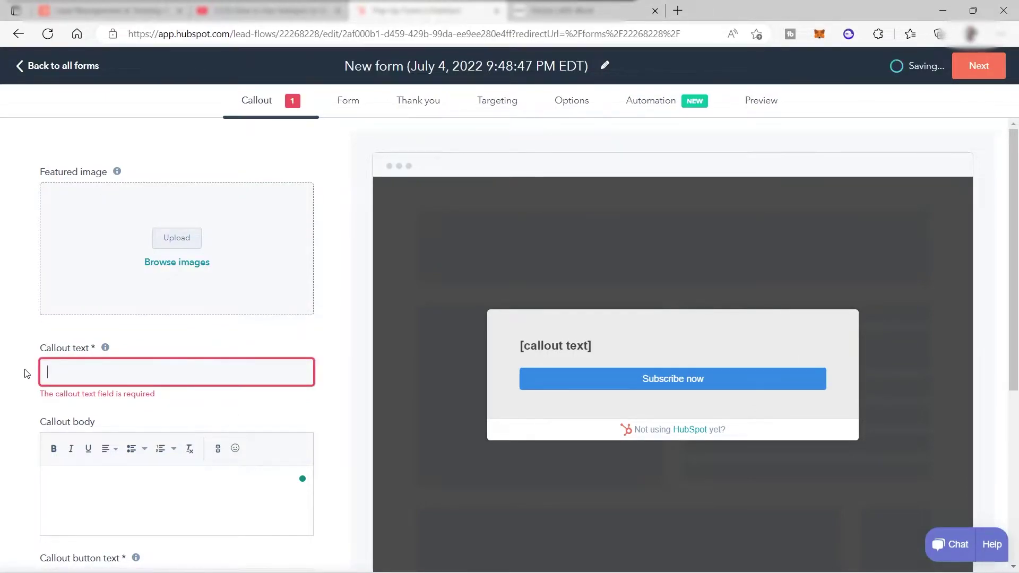
text(Get a)
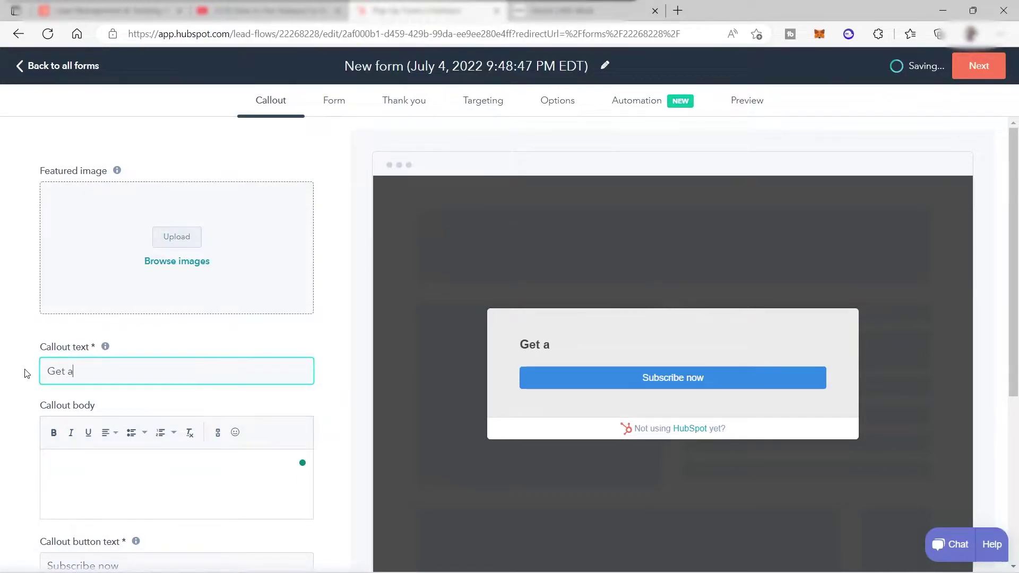
text( free)
text(Step by Step Guide f)
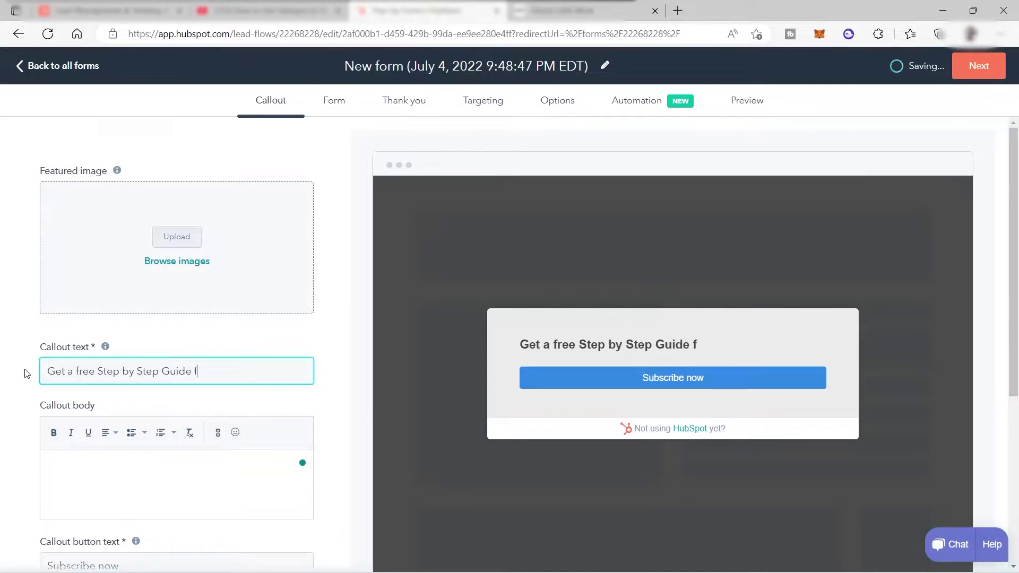
text(or Beginners.)
- Set the callout body to "If you want to earn $100 per day, then download this FREE guide for you to learn everything for FREE!"
scroll(25, 373, down, 1)
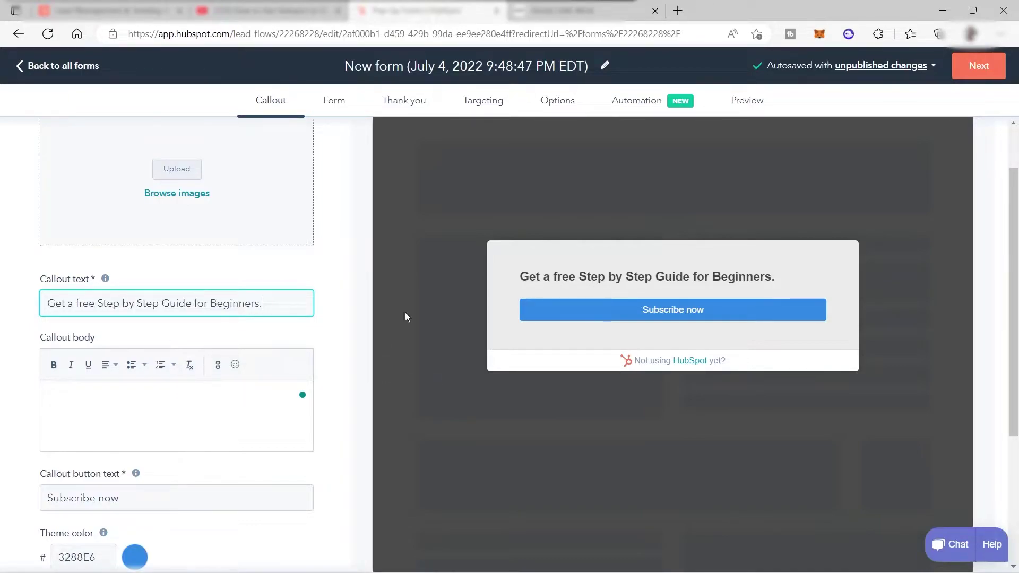
click(109, 397)
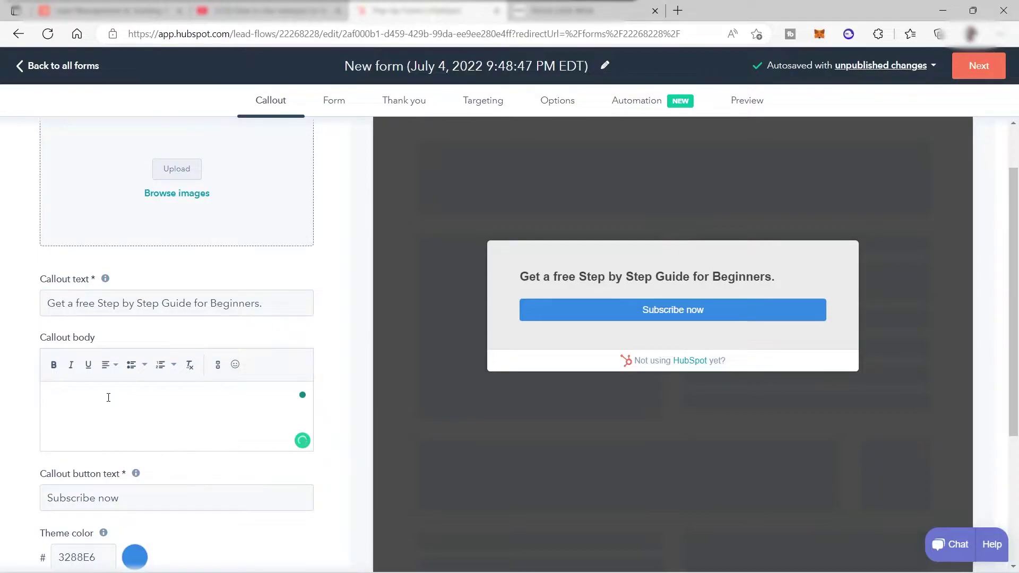
text(If you want to e)
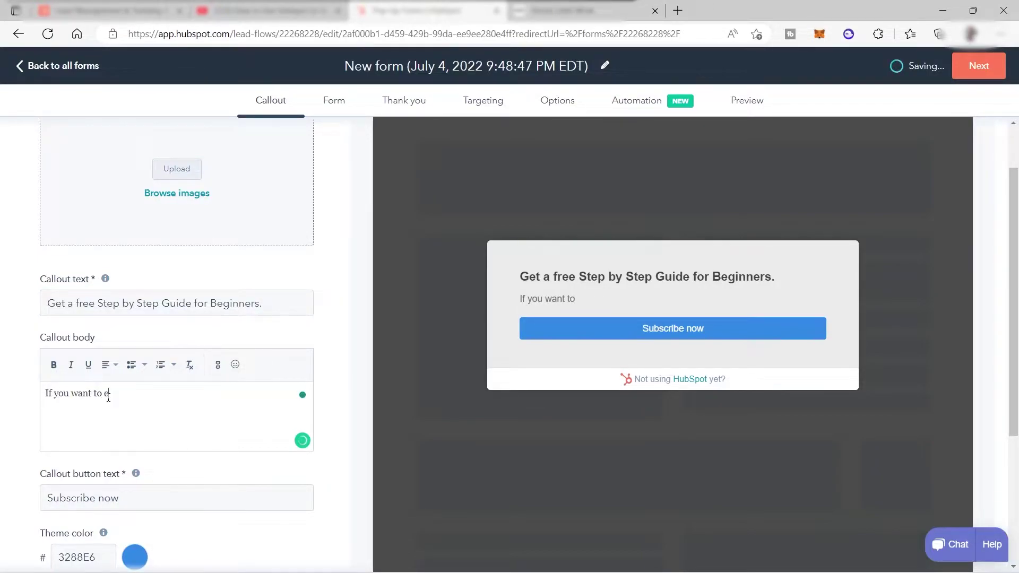
text(arn $100 per day then download this FREE guide)
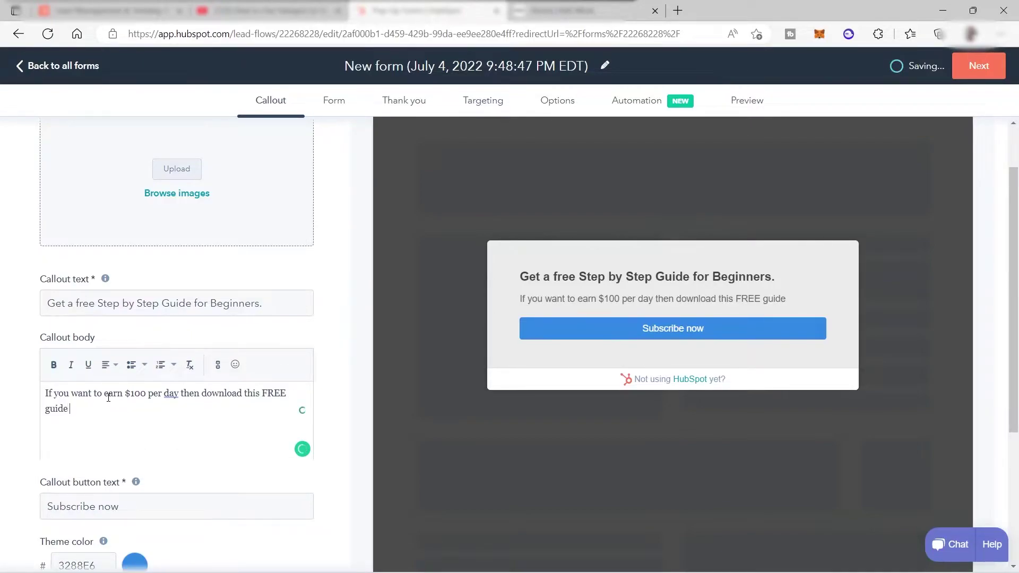
text( for you to learn everything for FREE!)
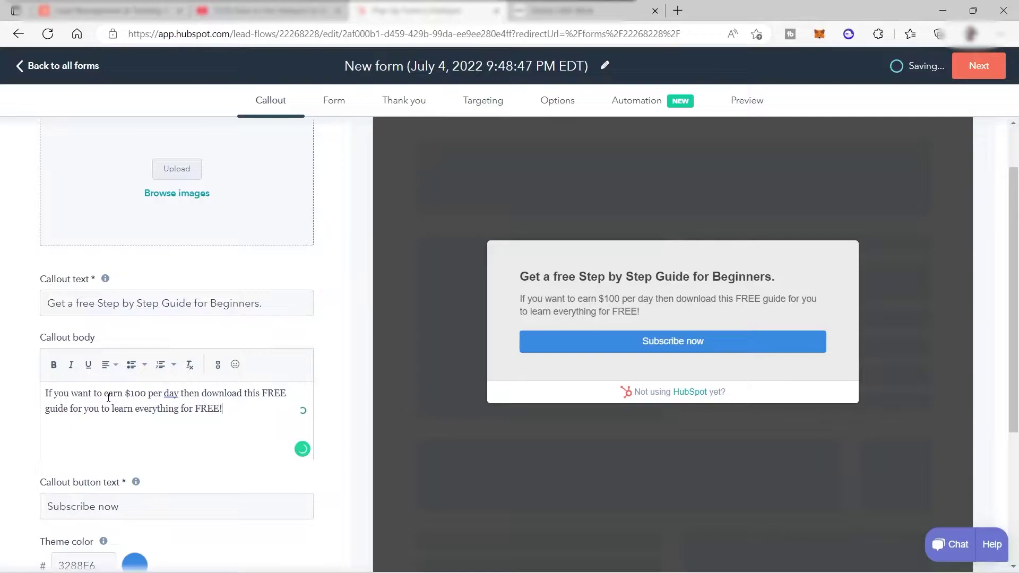
- Change the callout button text to "Click Here Now!"
scroll(109, 397, down, 1)
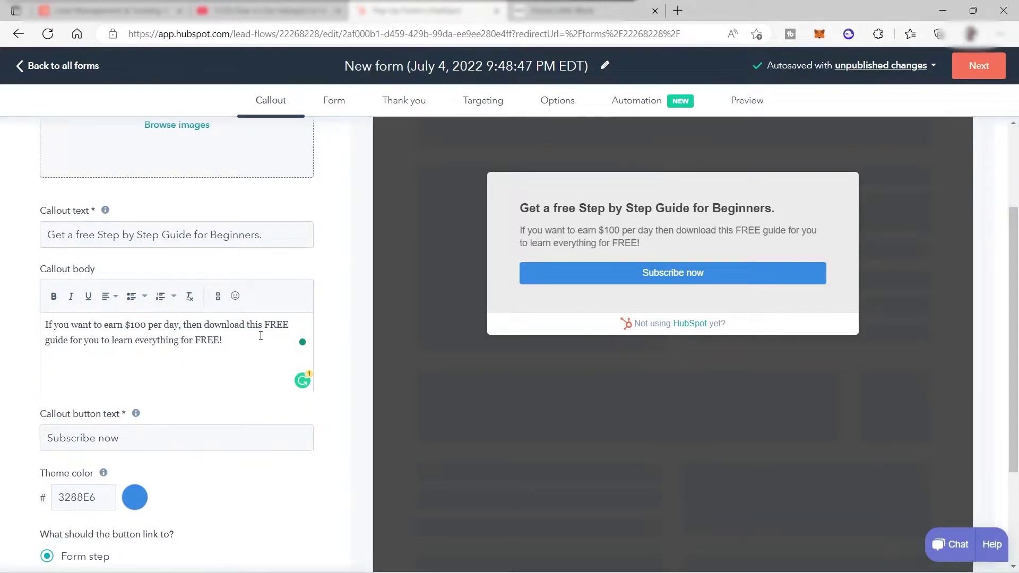
scroll(261, 335, down, 1)
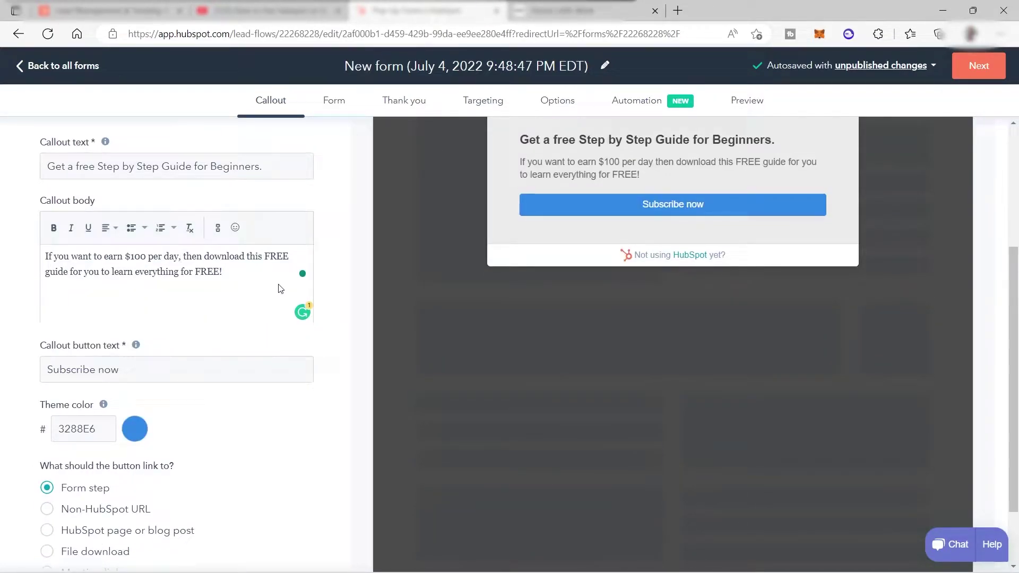
click(147, 372)
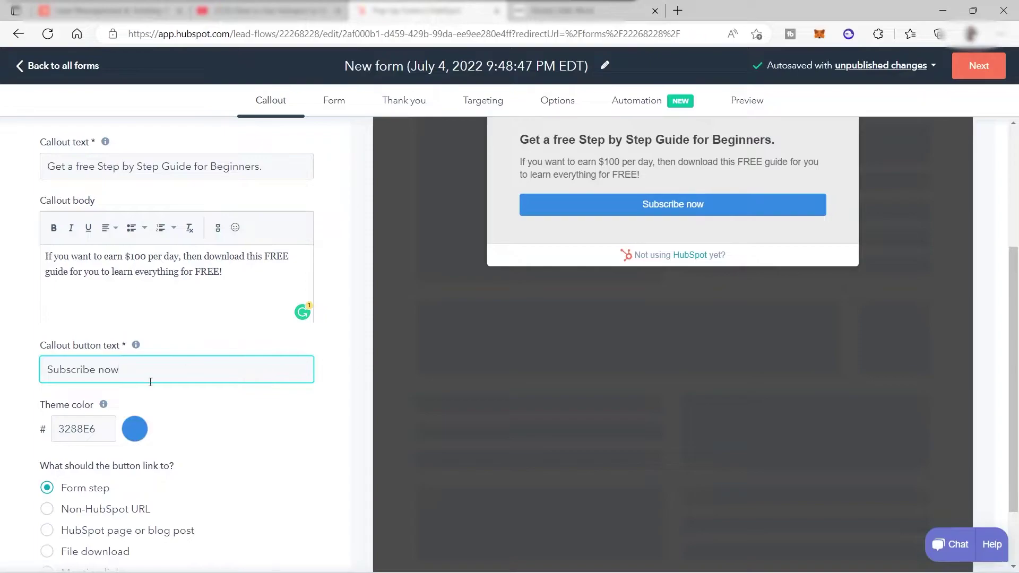
key(ctrl+a)
text(Cli)
key(BackSpace)
key(BackSpace)
text(lick Here Now!)
- Set the pop-up's theme color to the red swatch FF0201
scroll(152, 359, down, 1)
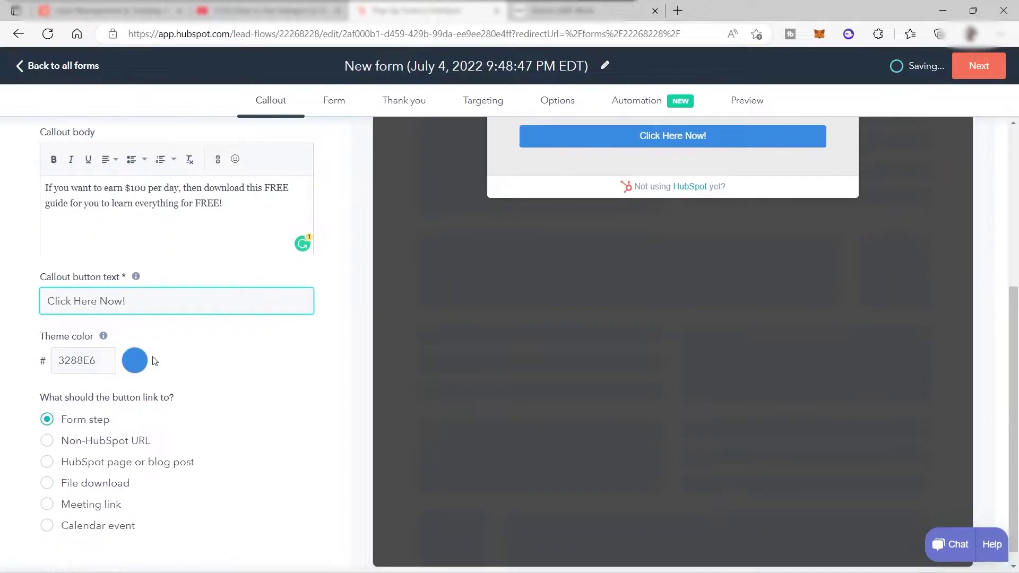
scroll(584, 252, up, 4)
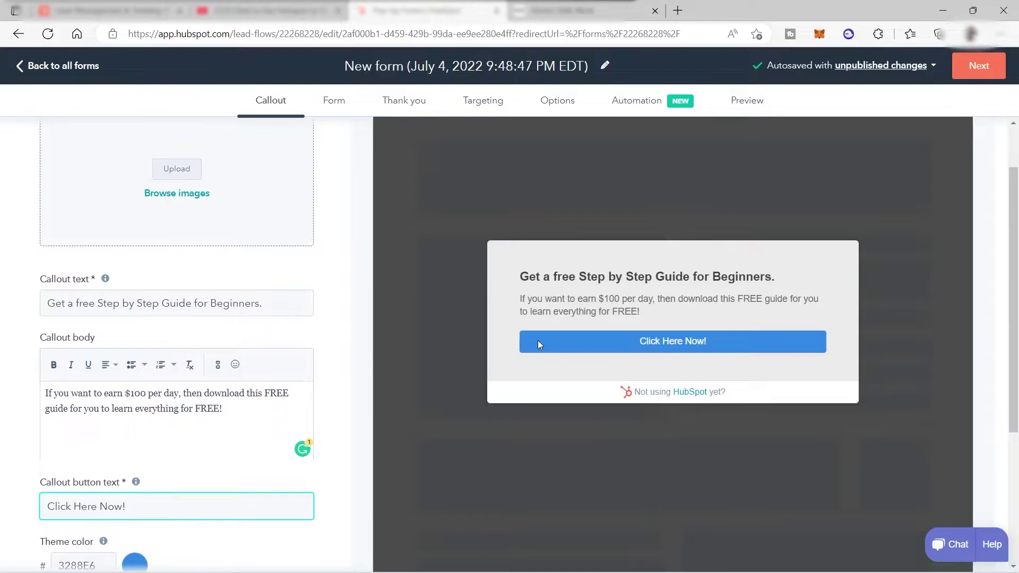
scroll(537, 339, down, 1)
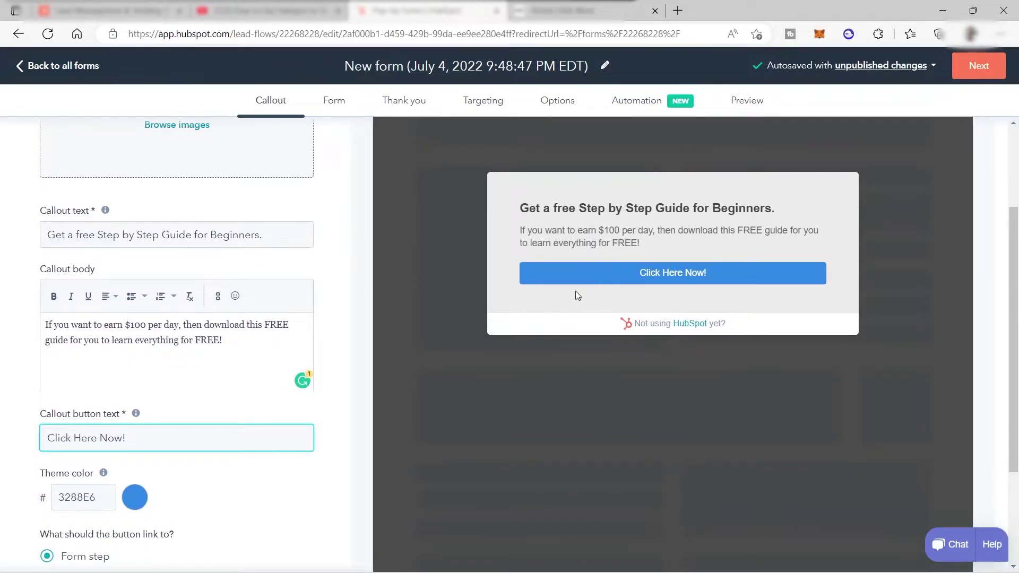
scroll(215, 474, down, 1)
click(136, 430)
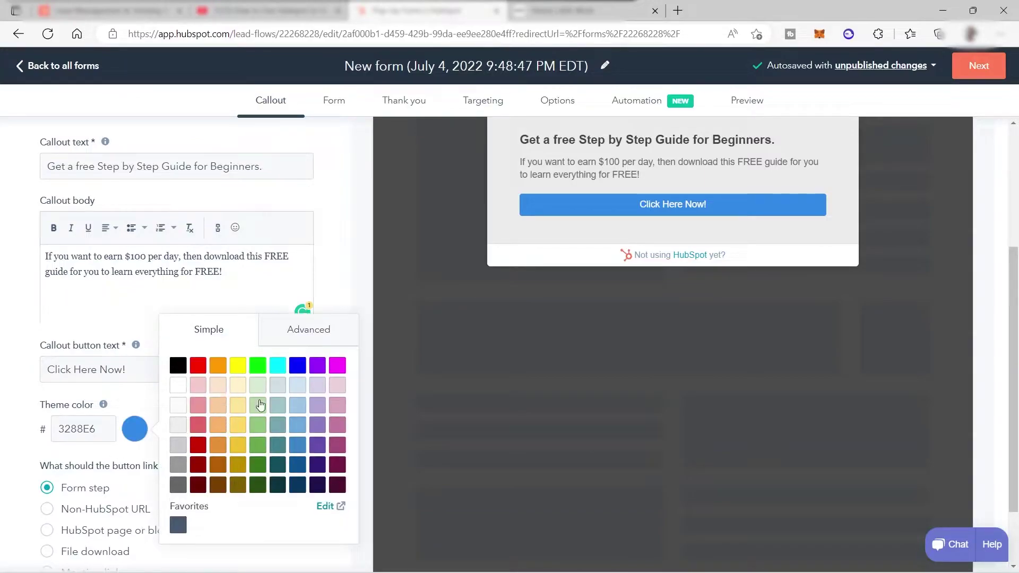
click(198, 366)
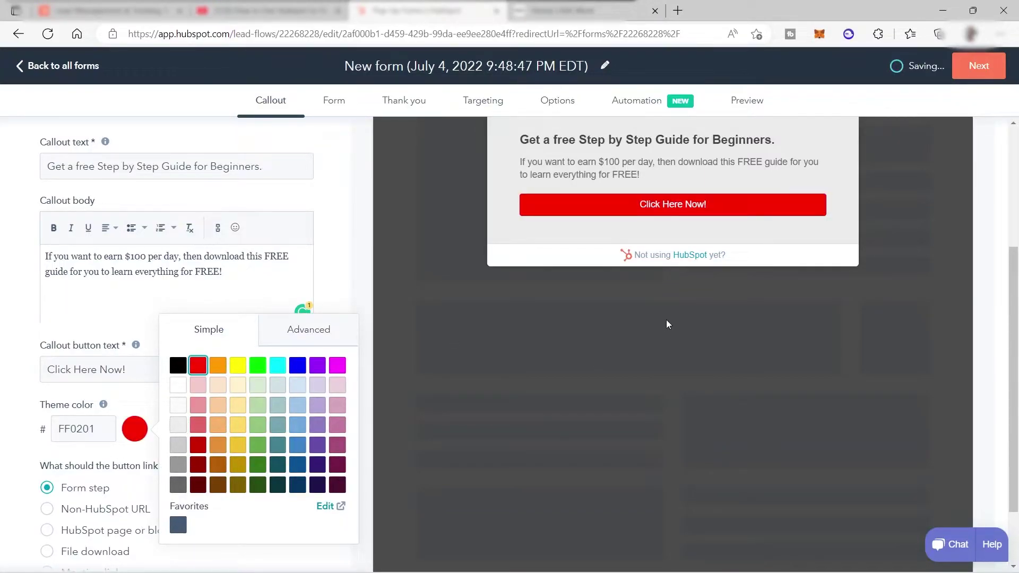
click(598, 235)
- Continue to the form step and set the form body to "Fill out to get the FREE Guide Today!"
scroll(310, 339, down, 1)
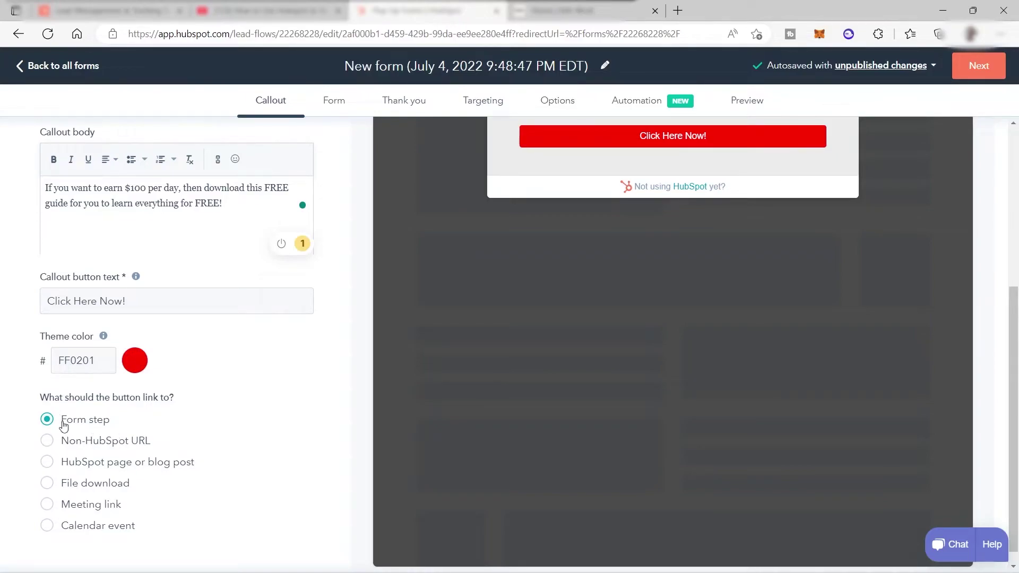
scroll(233, 298, up, 4)
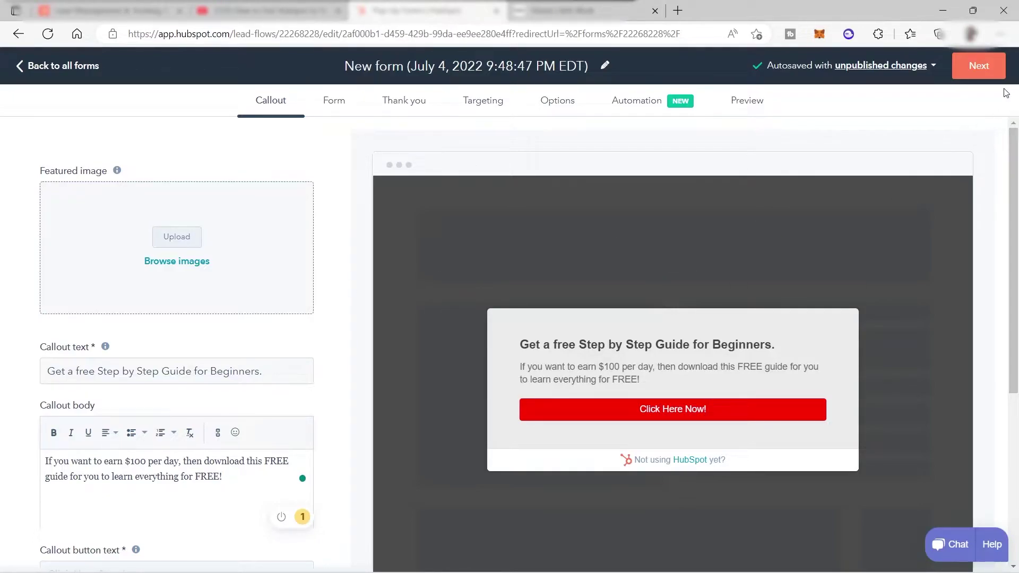
click(992, 74)
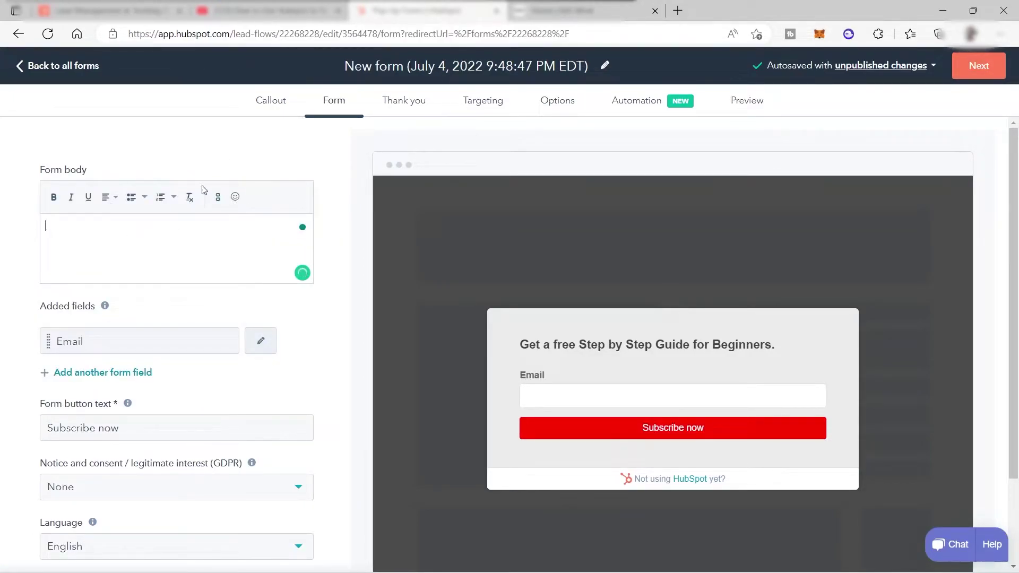
click(72, 228)
text(Fill out)
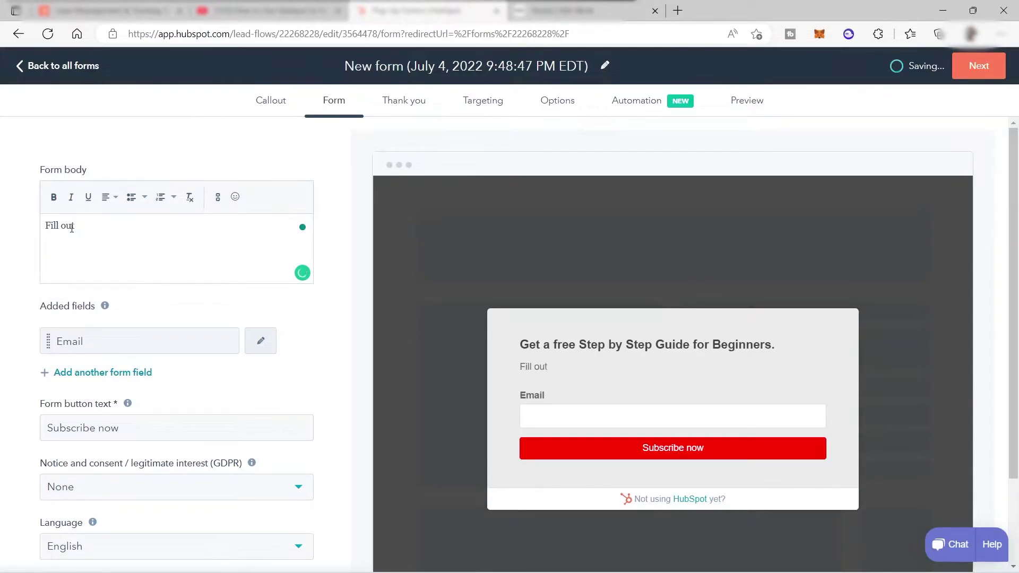
text( to get the FREE Guide)
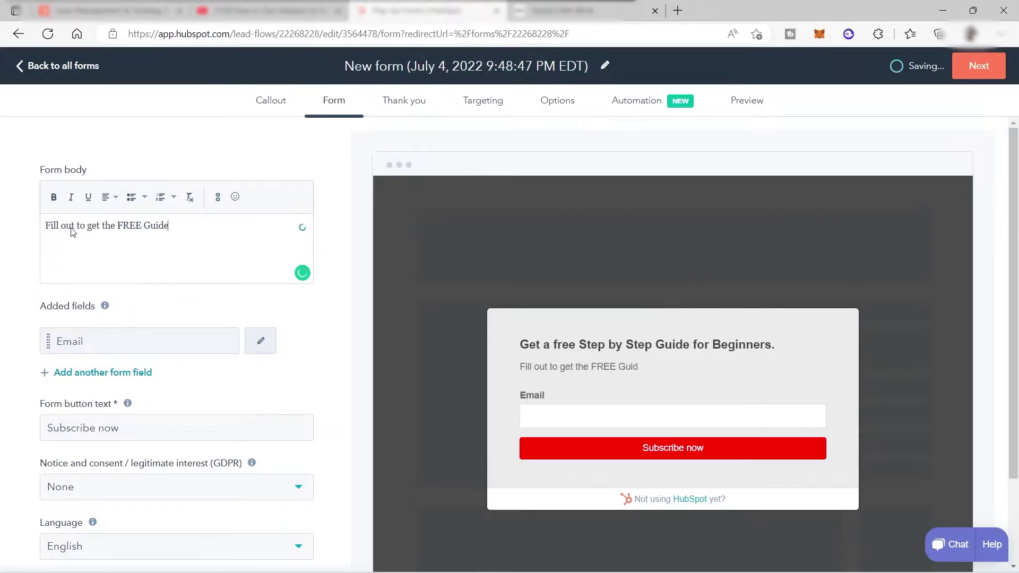
text( Today!)
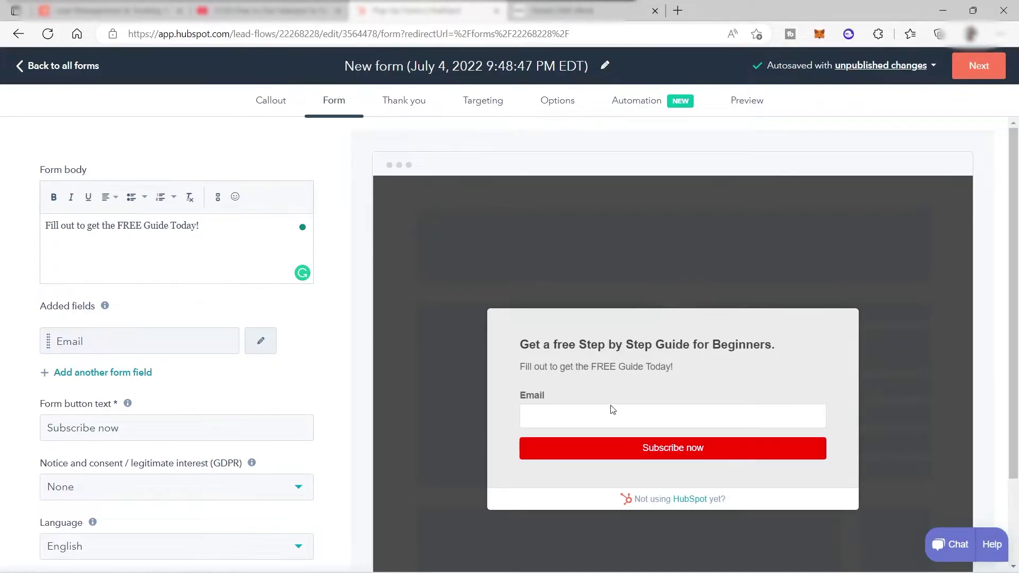
- Add Phone number, First name and Last name fields to the form, and place the name fields above Email
click(51, 373)
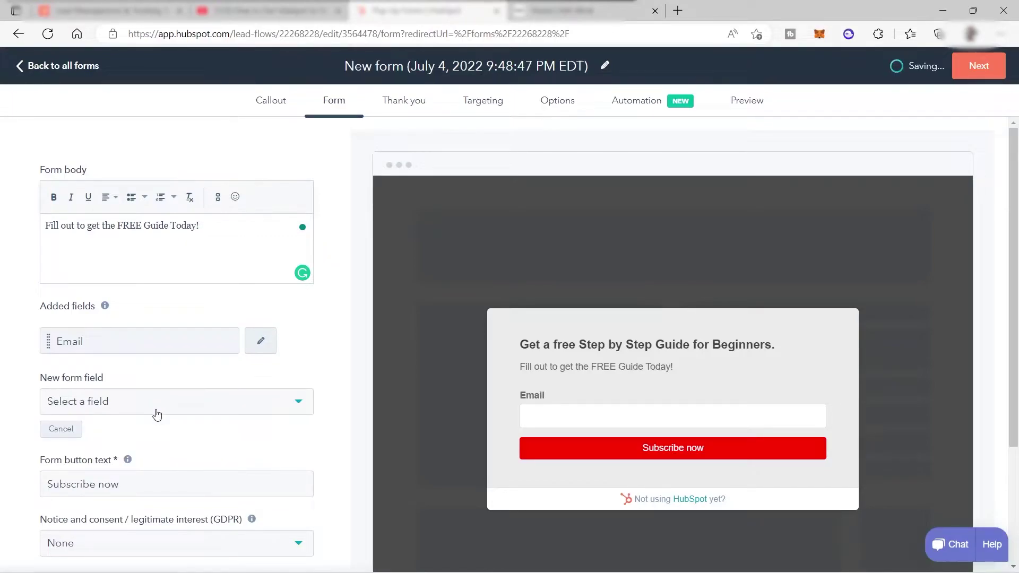
click(288, 406)
click(84, 489)
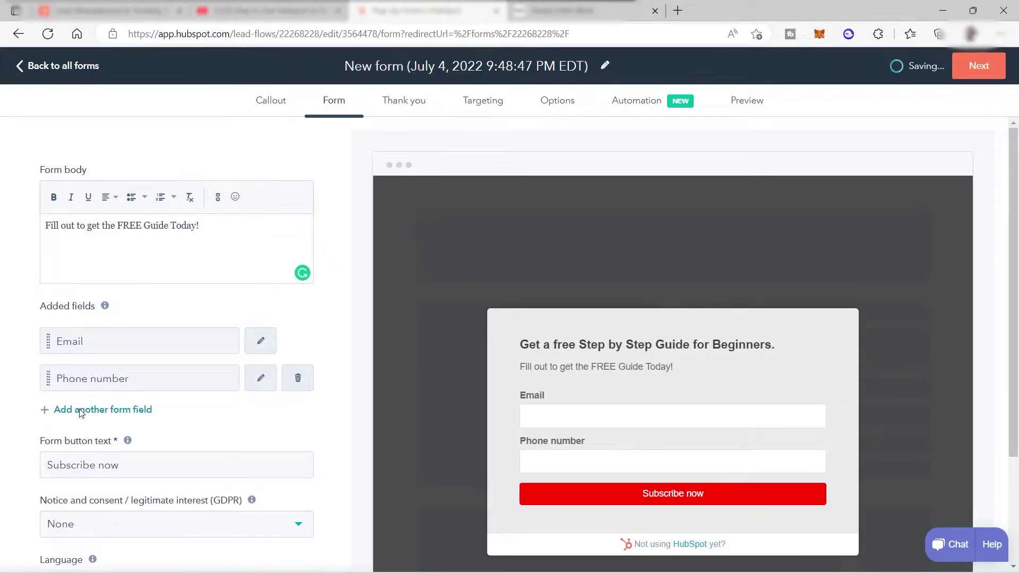
click(81, 411)
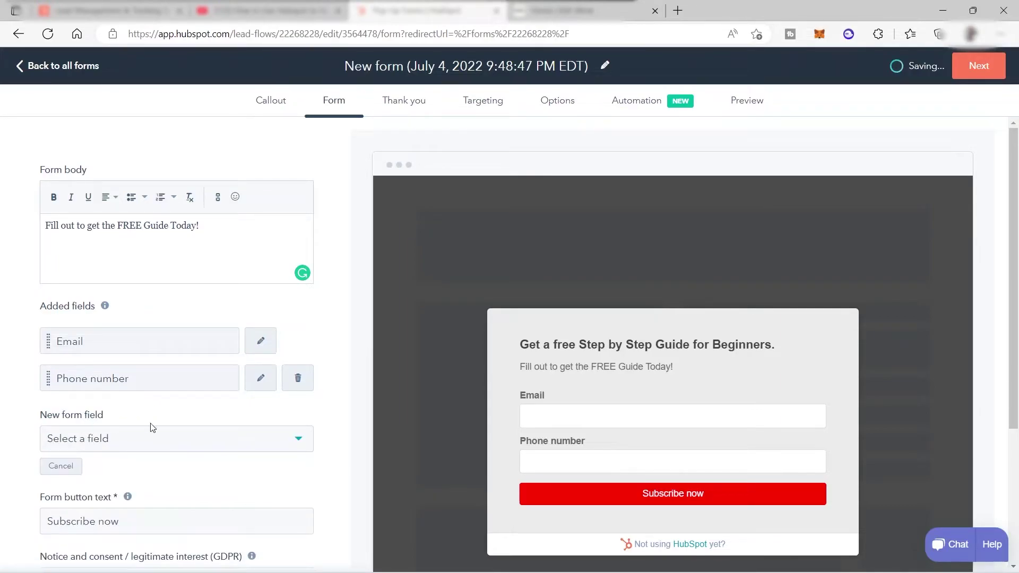
click(299, 439)
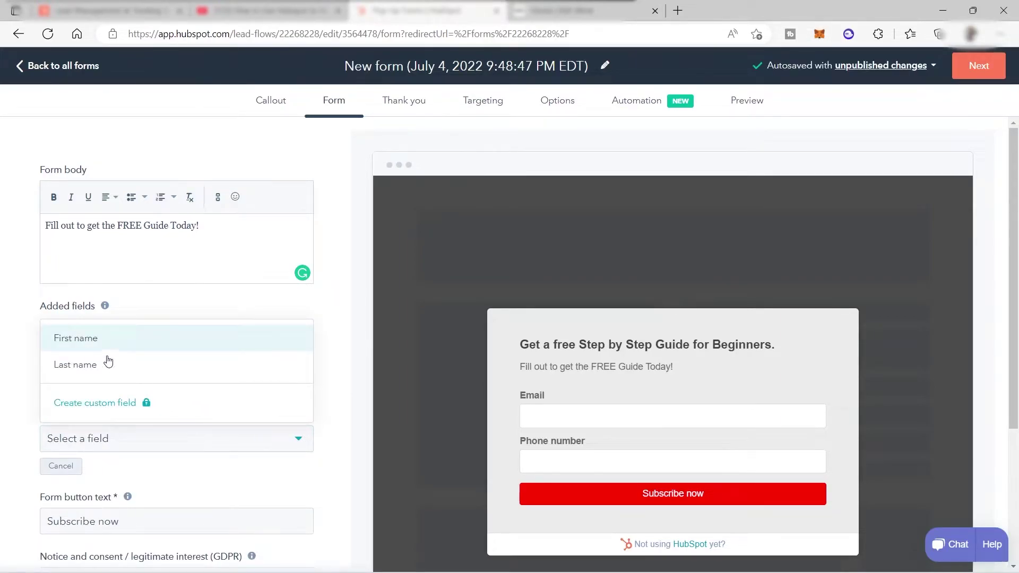
click(97, 347)
click(93, 448)
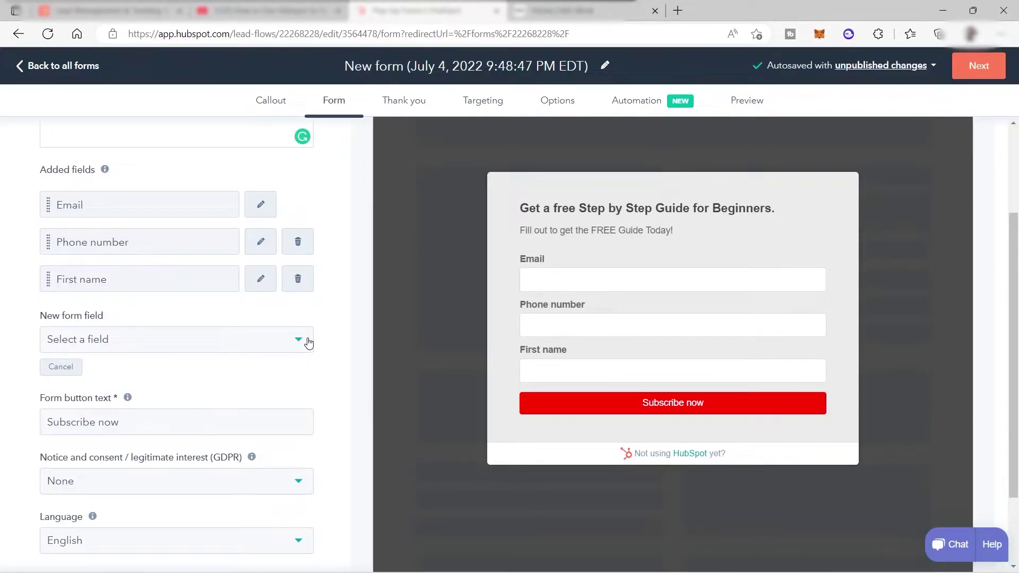
click(293, 342)
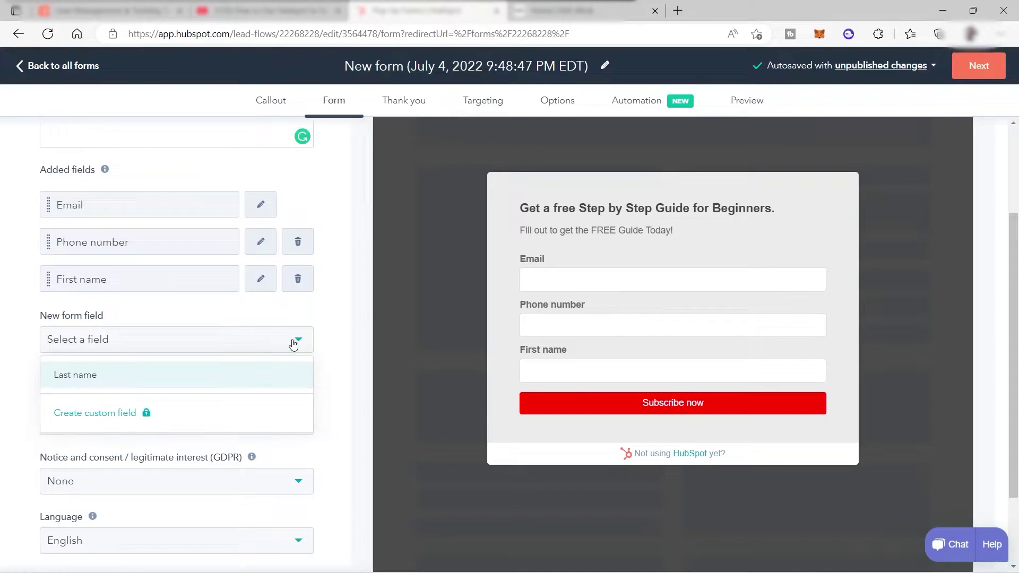
click(125, 378)
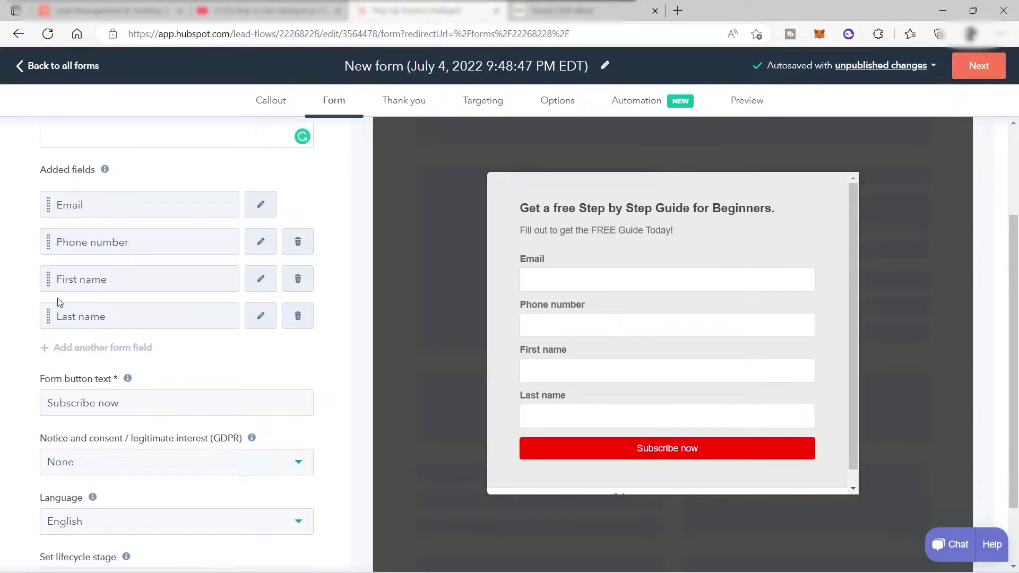
drag(45, 280, 44, 194)
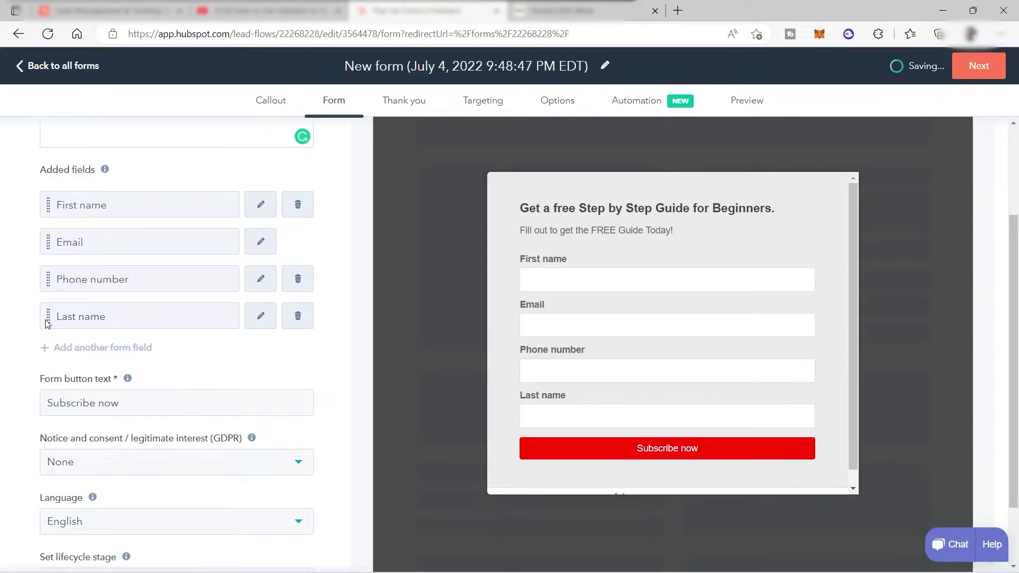
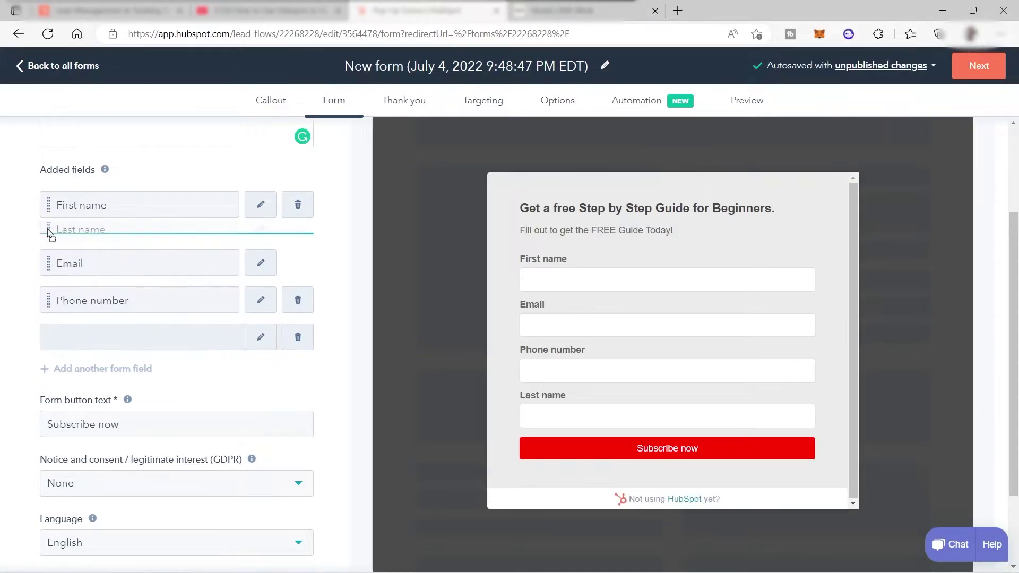
- Set the form's GDPR notice and consent option to the consent checkbox for communications
scroll(175, 387, down, 2)
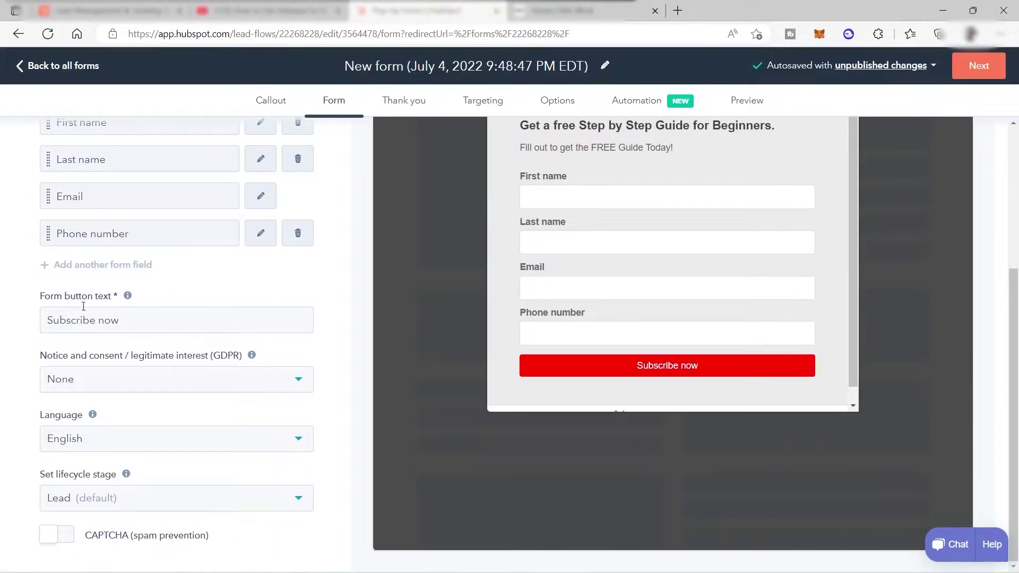
click(148, 324)
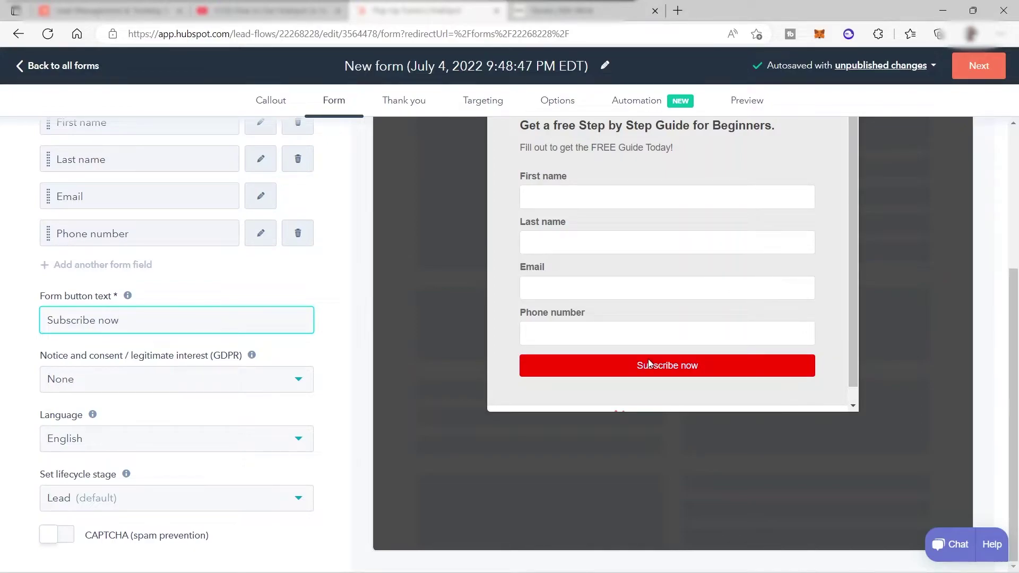
click(285, 380)
click(268, 402)
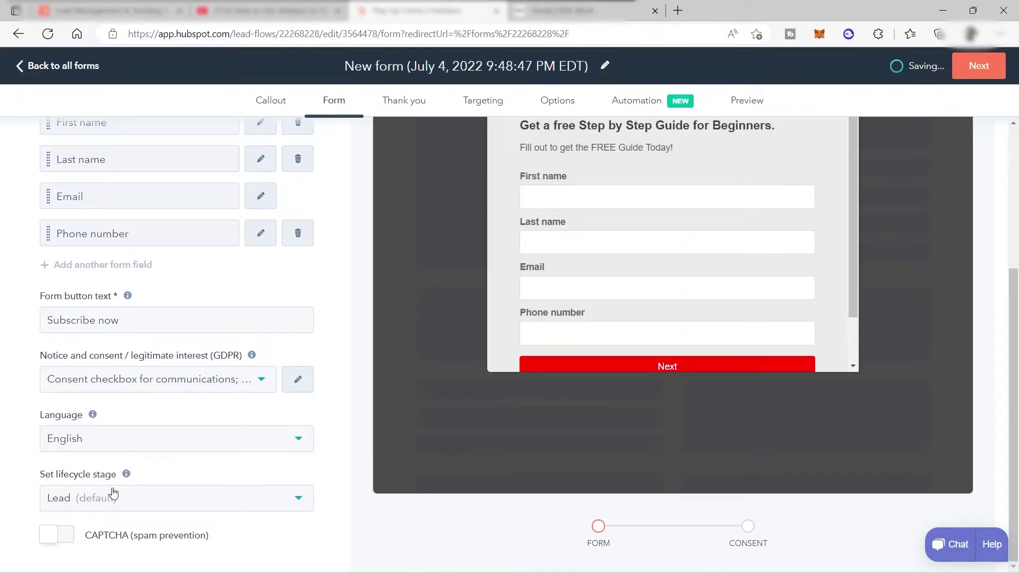
- Choose Lead (default) as the form's lifecycle stage and enable CAPTCHA spam prevention
click(289, 496)
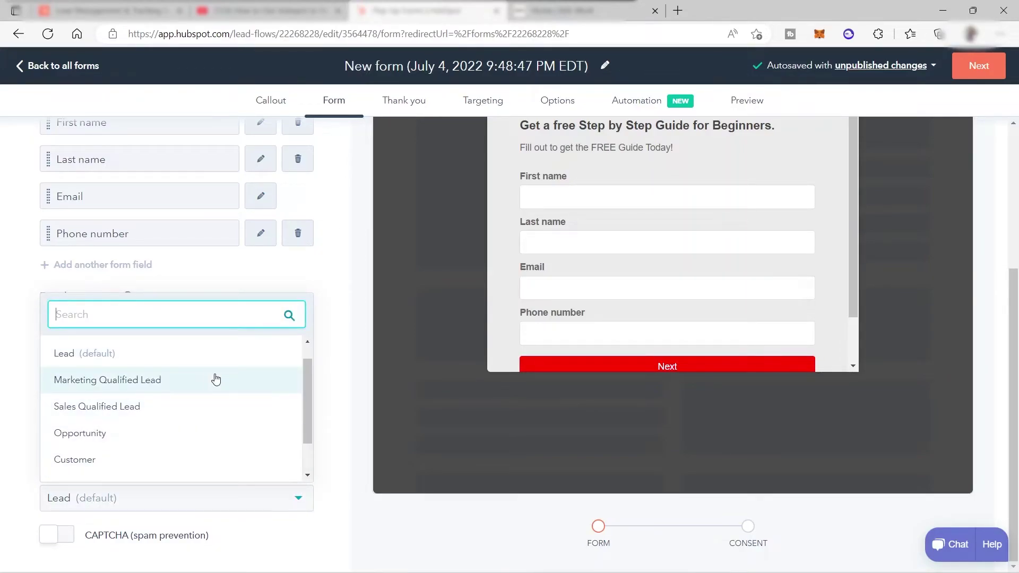
scroll(190, 398, up, 1)
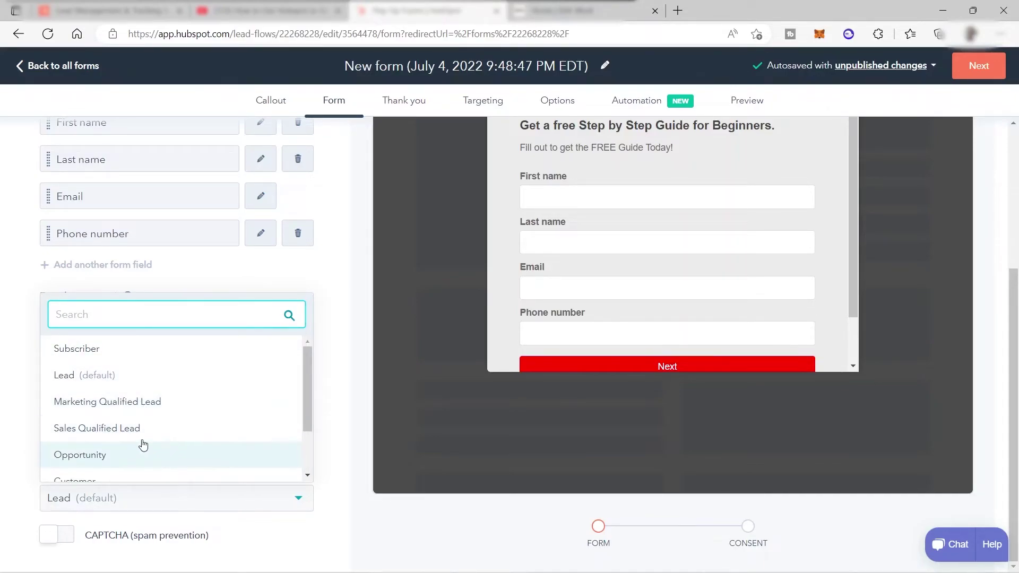
scroll(158, 440, down, 1)
scroll(158, 440, up, 1)
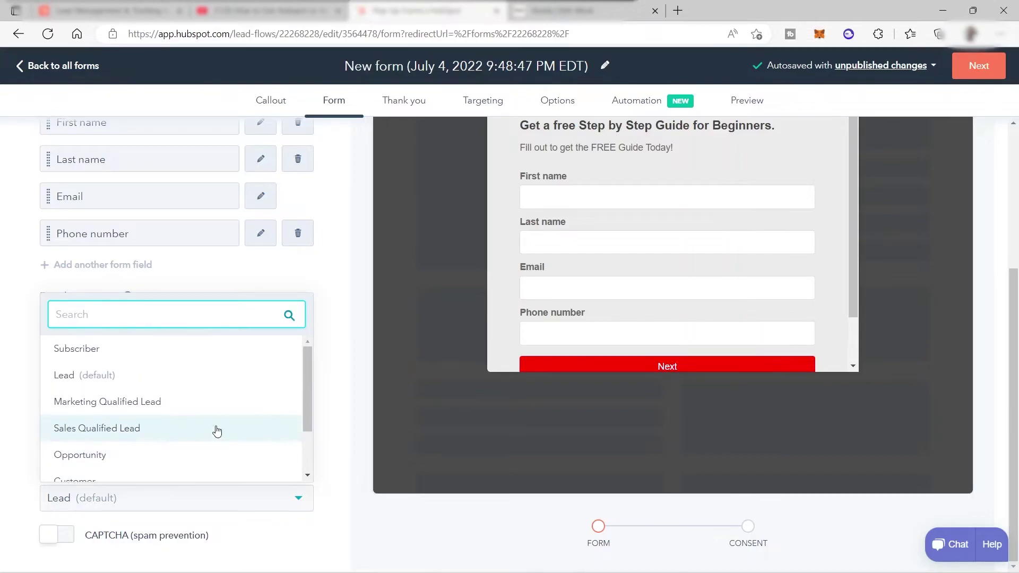
click(143, 379)
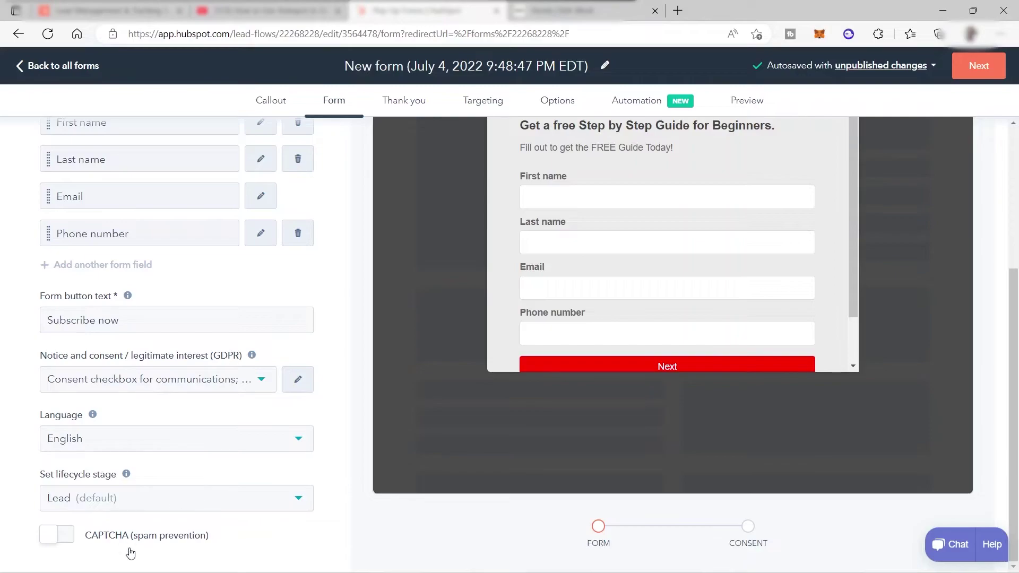
click(67, 541)
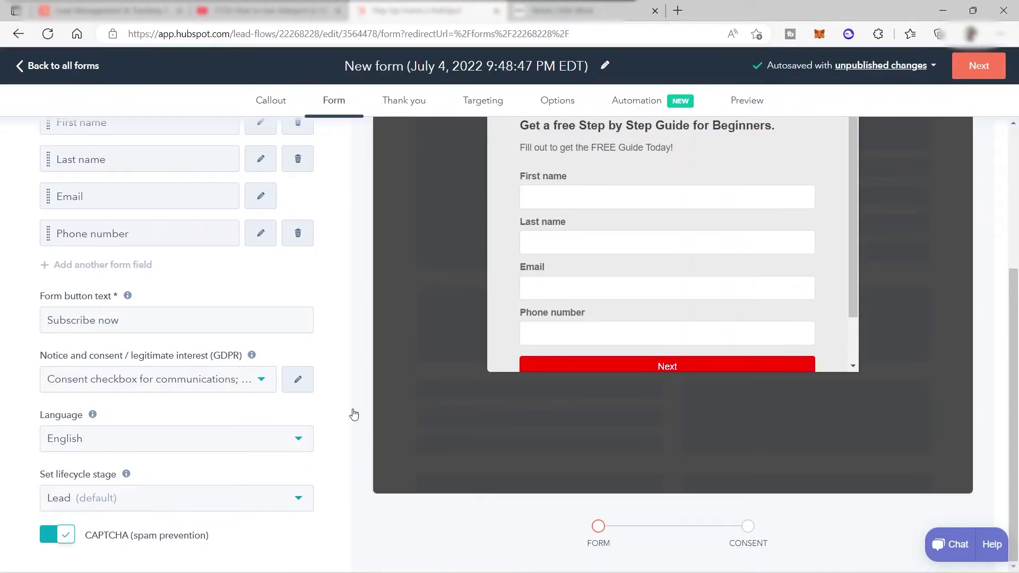
- Continue to the thank-you step and add a button with the text "Get the Guide Now!"
scroll(354, 413, up, 5)
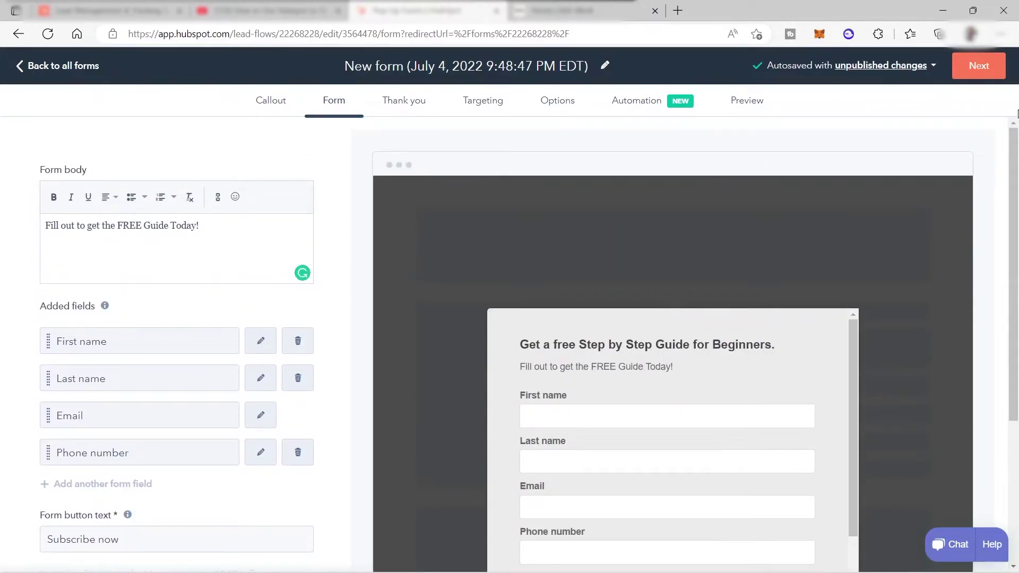
click(975, 73)
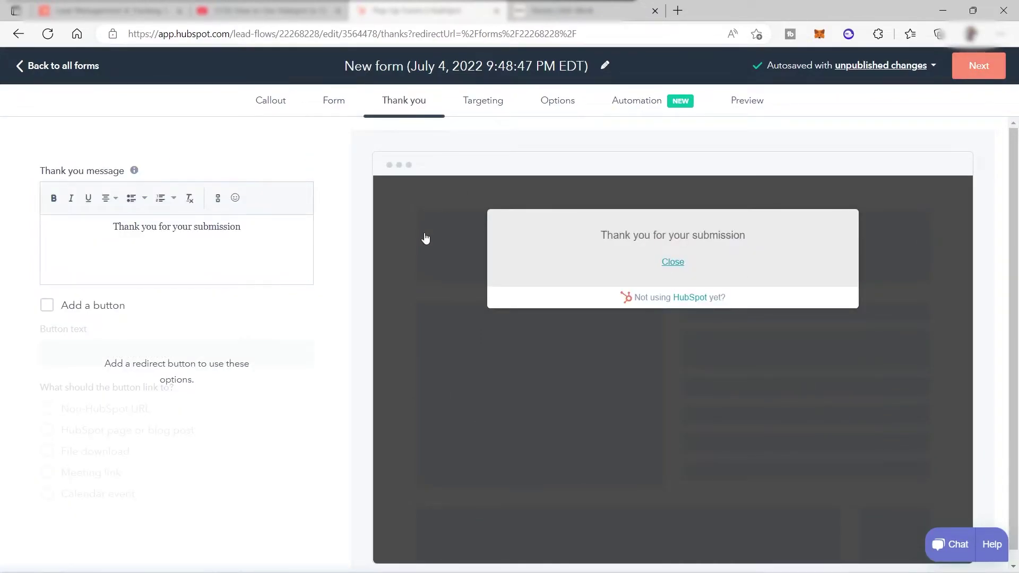
click(215, 263)
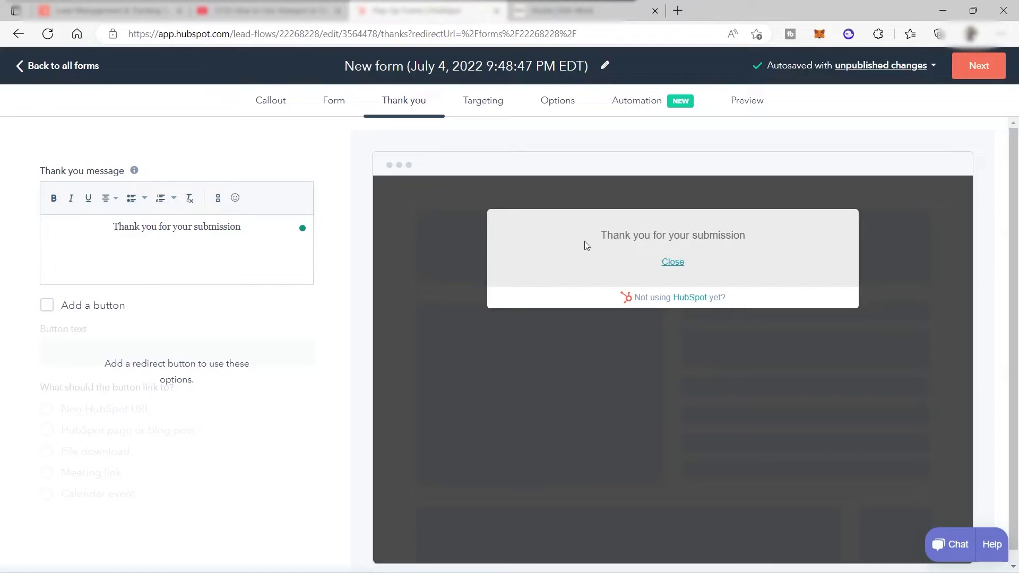
click(45, 308)
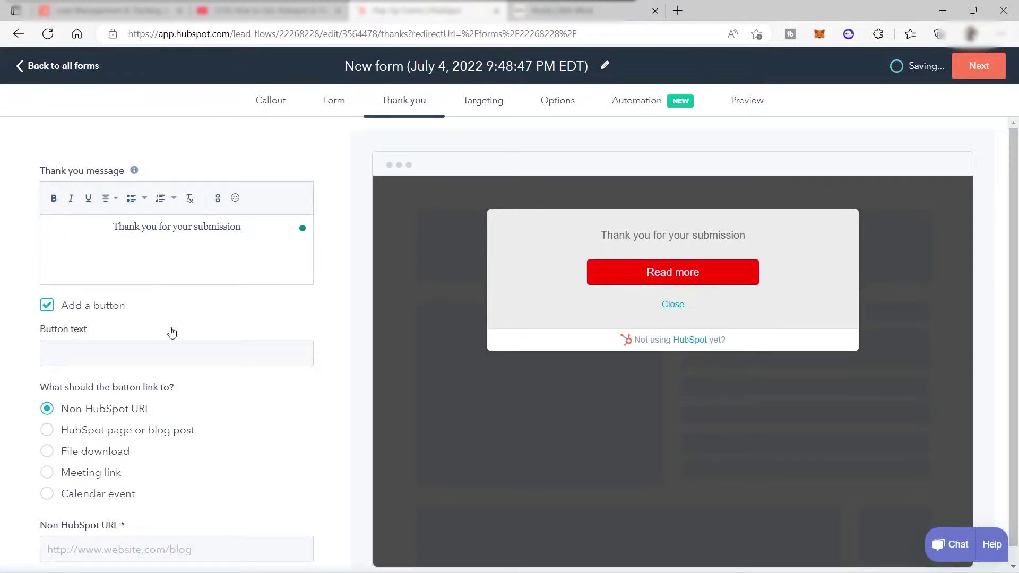
click(131, 359)
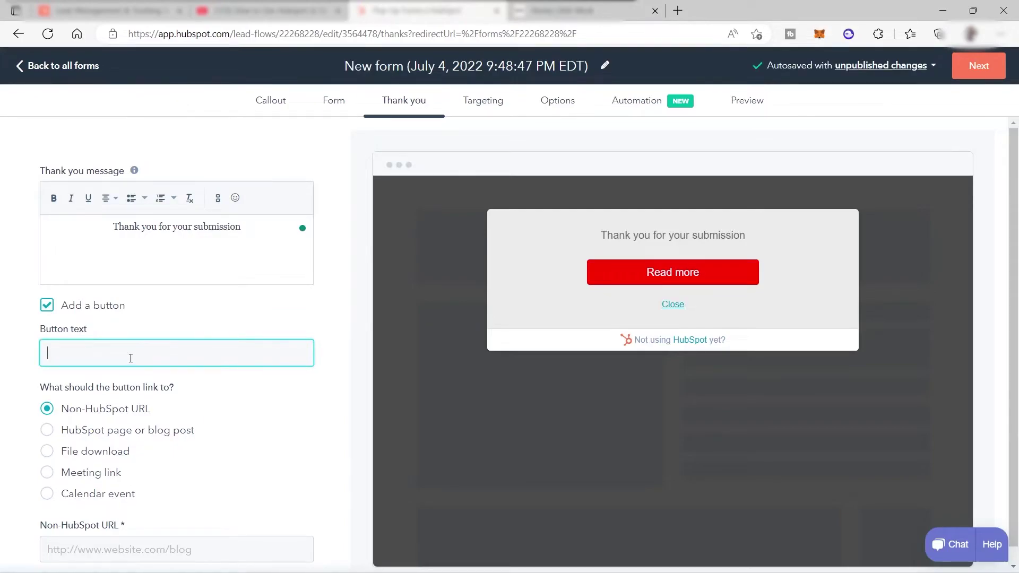
text(Get the Guide No)
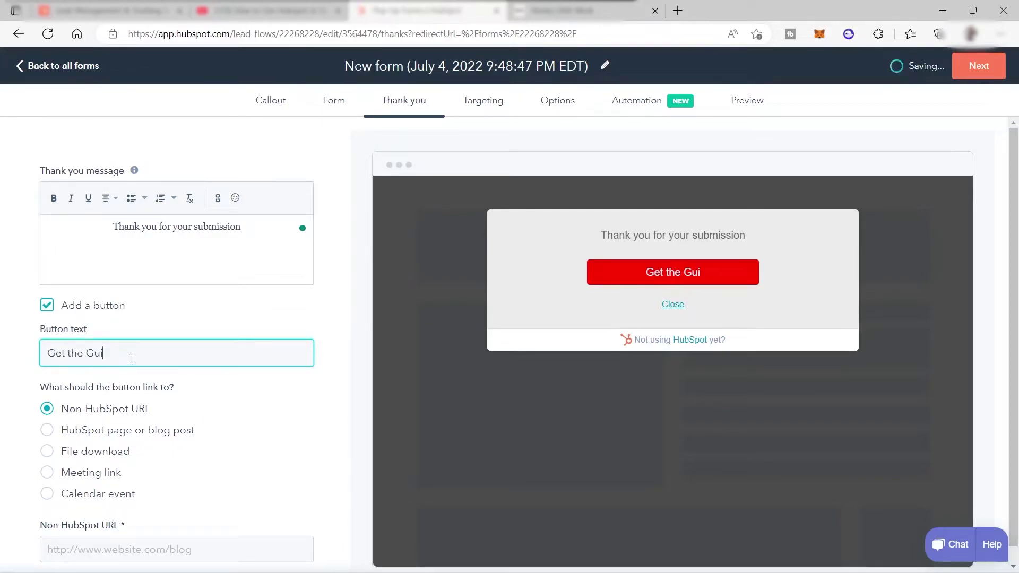
text(w!)
- Set the thank-you button to link to a file download
click(46, 451)
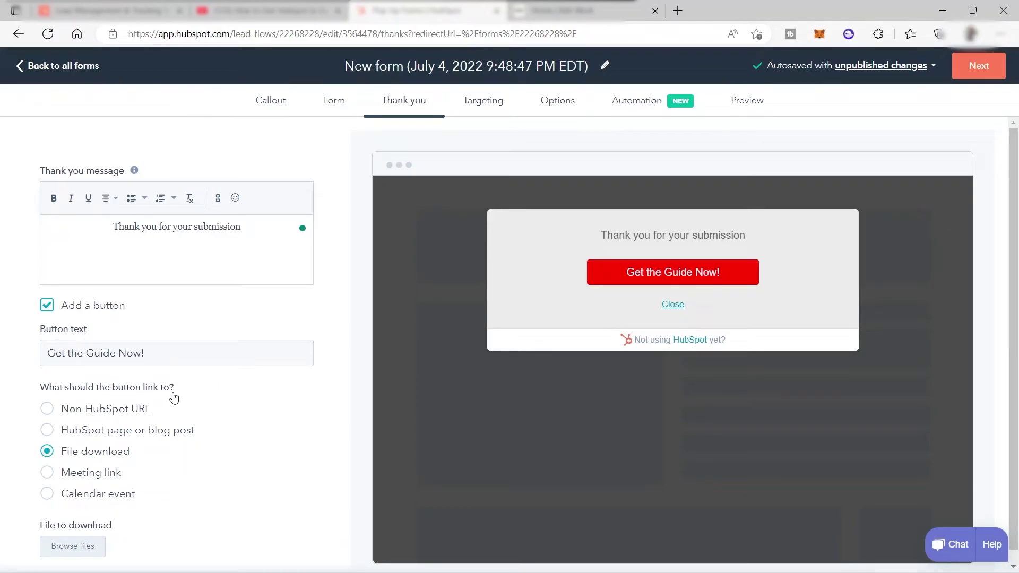
click(47, 409)
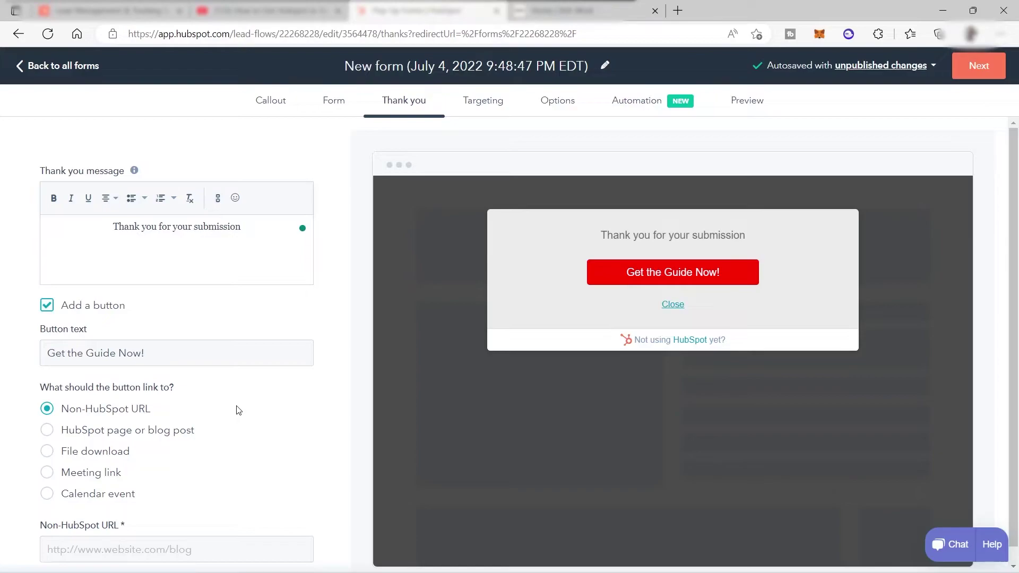
click(48, 452)
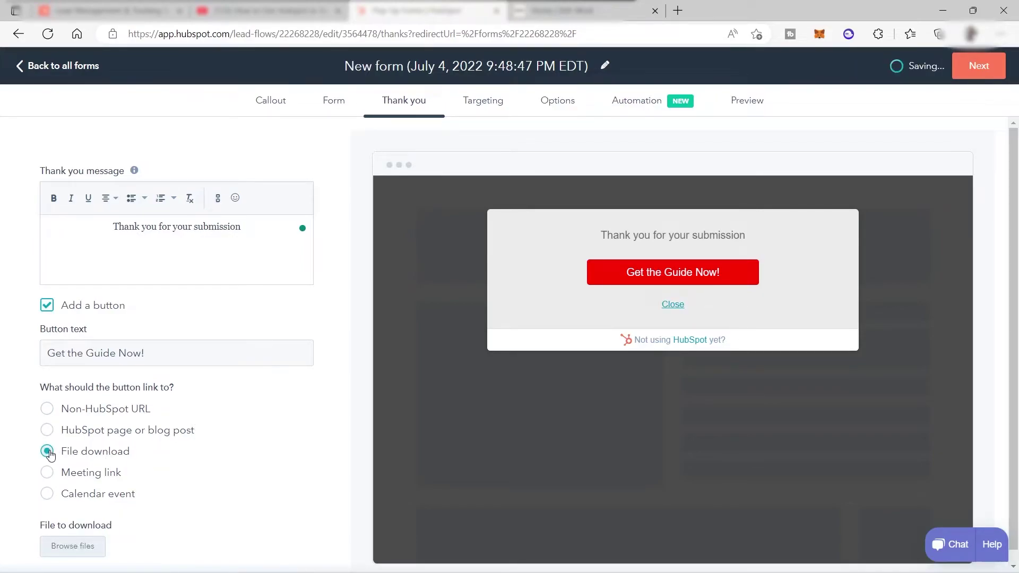
click(74, 546)
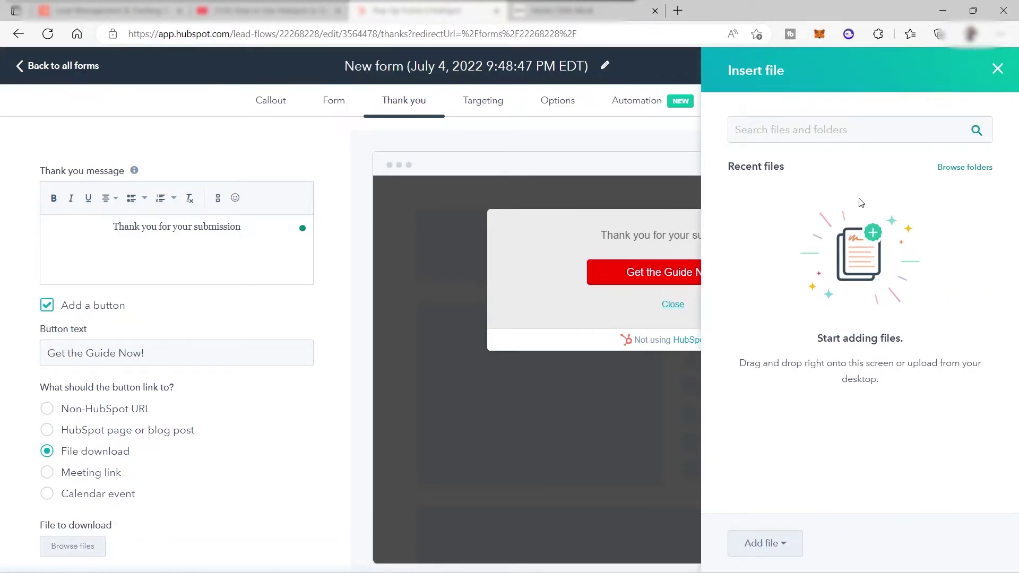
click(776, 552)
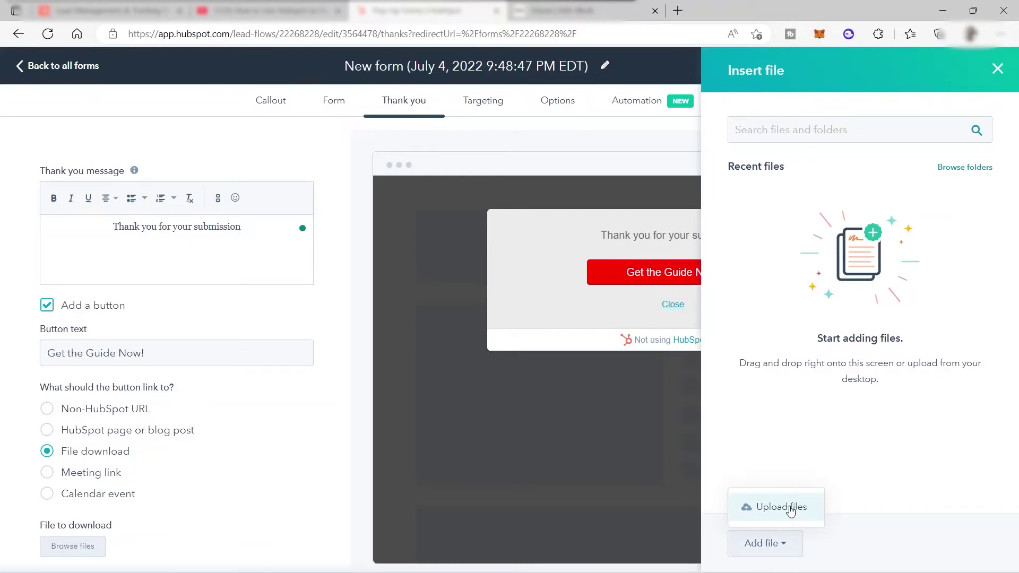
click(998, 69)
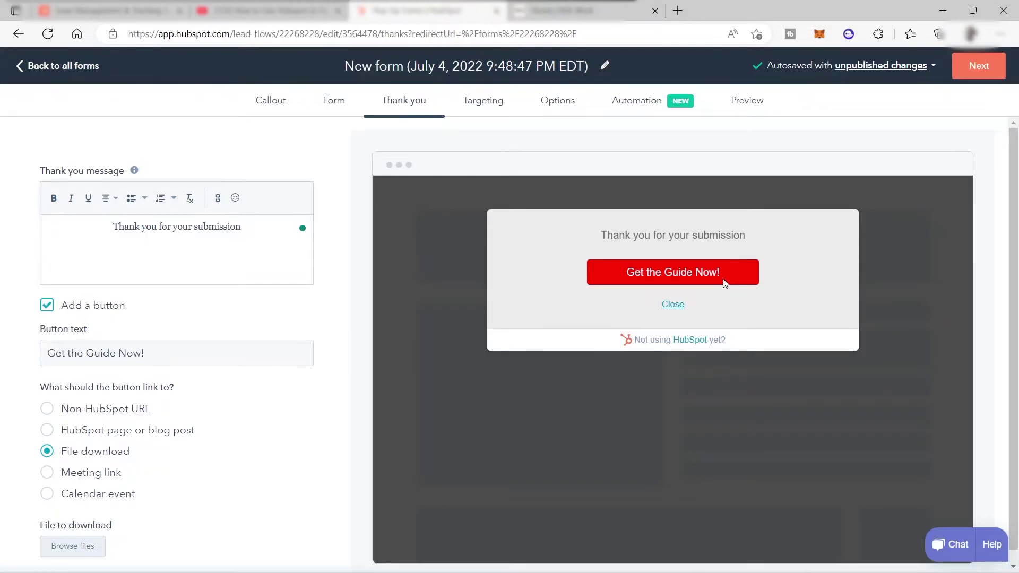
- Continue to the targeting settings and show the pop-up when the website URL is kithforwork.wixsite.com/website-3
scroll(454, 352, down, 1)
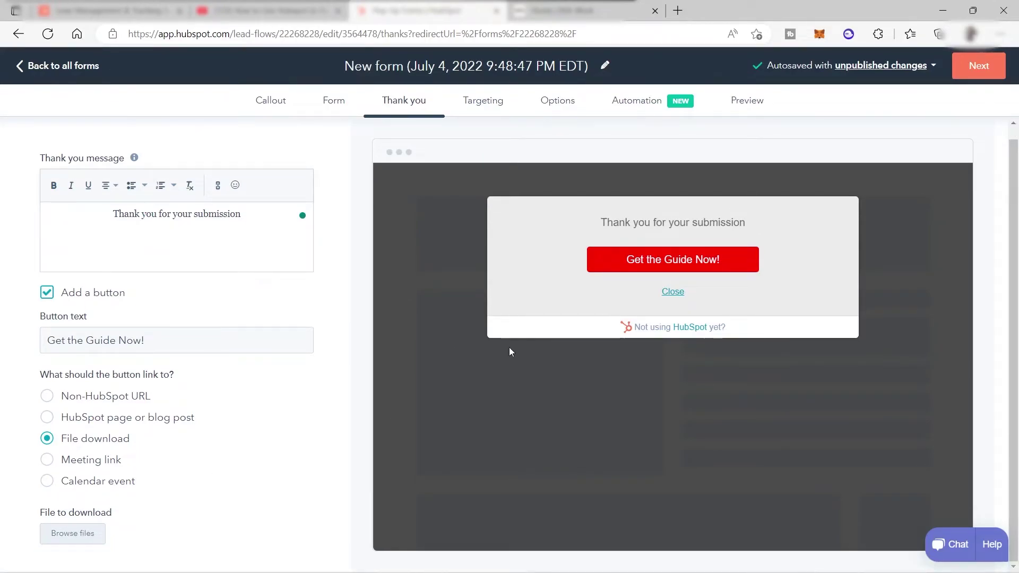
click(969, 77)
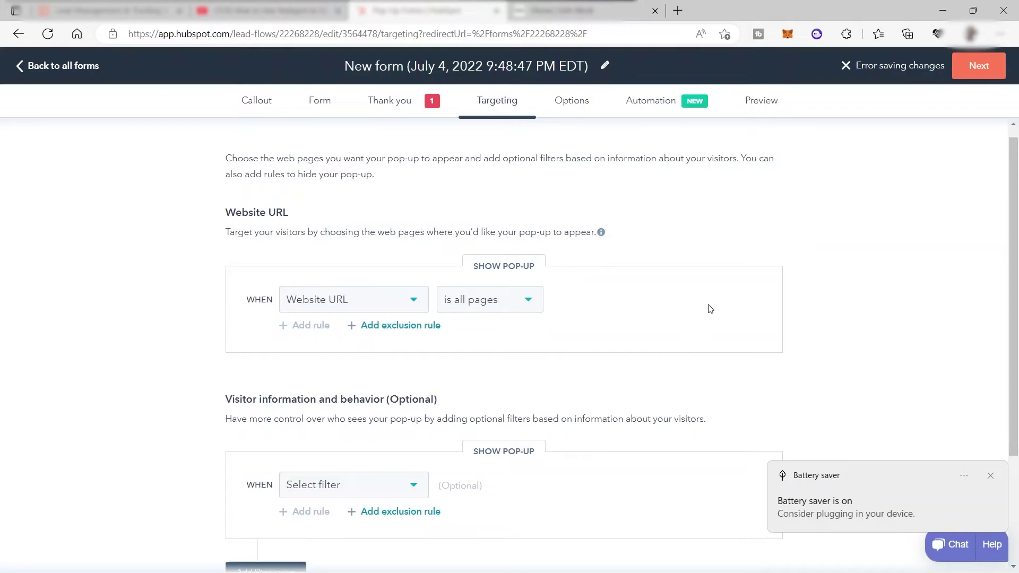
click(991, 474)
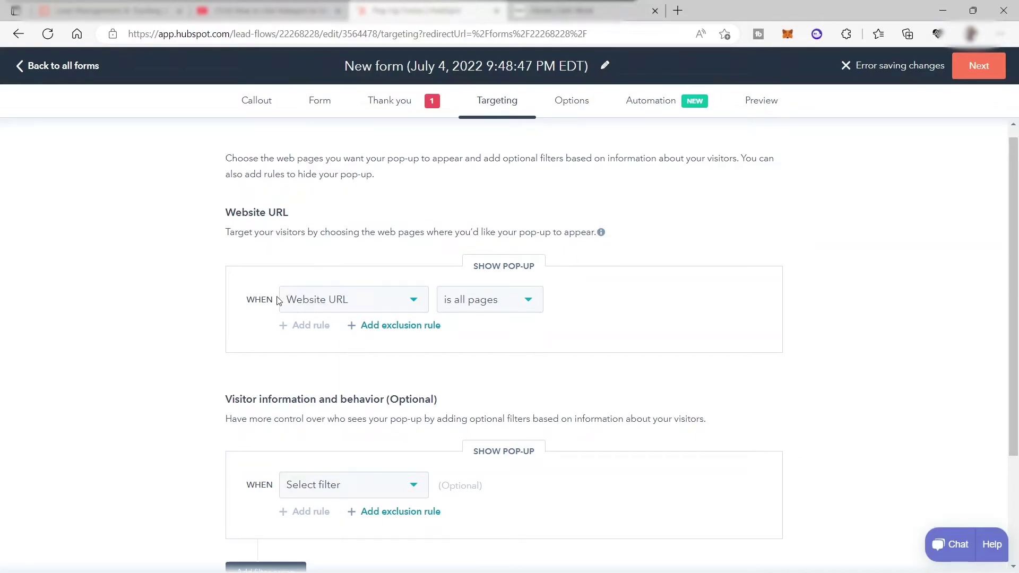
click(527, 302)
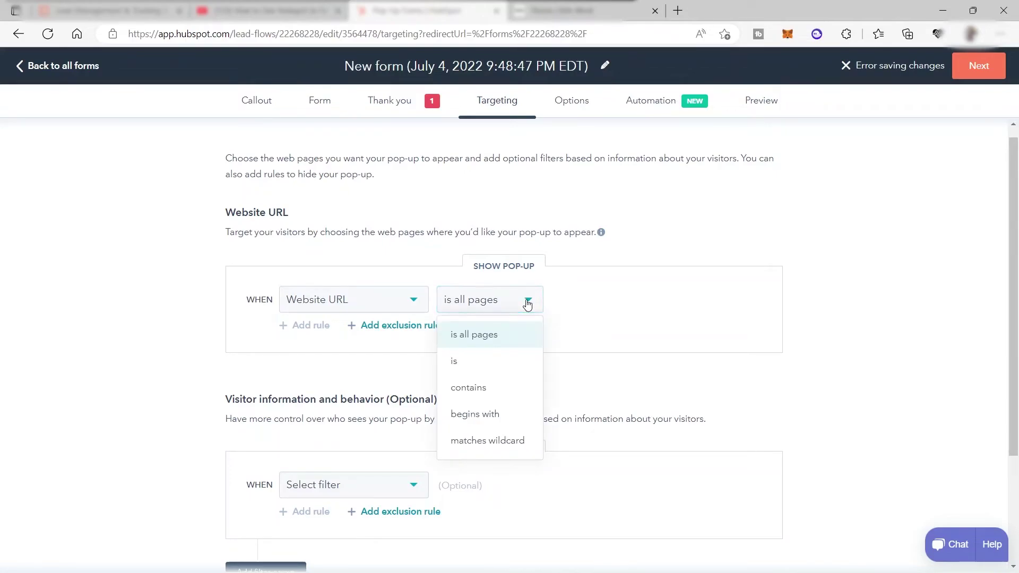
click(483, 367)
click(667, 303)
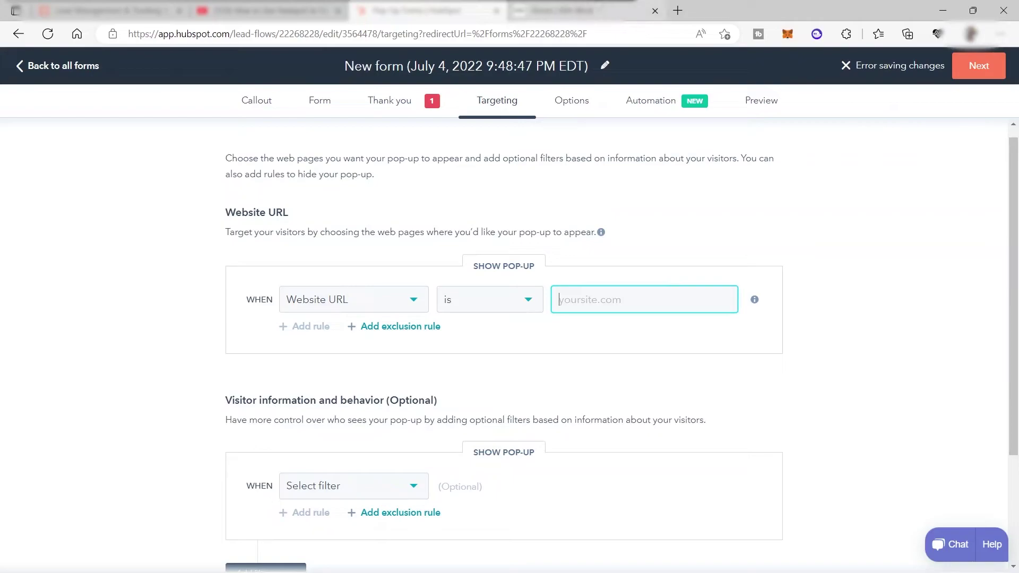
key(ctrl+v)
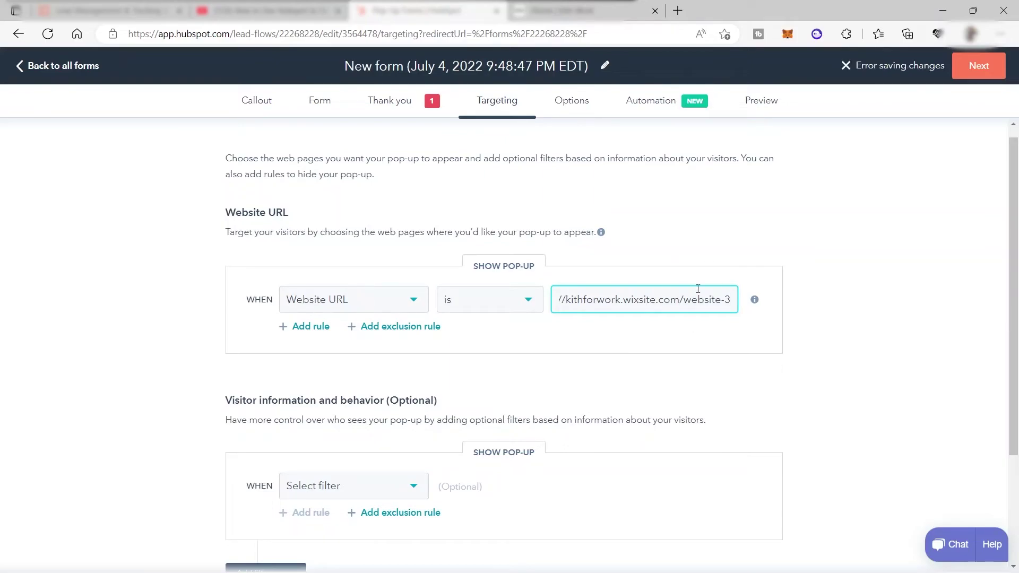
scroll(227, 525, down, 3)
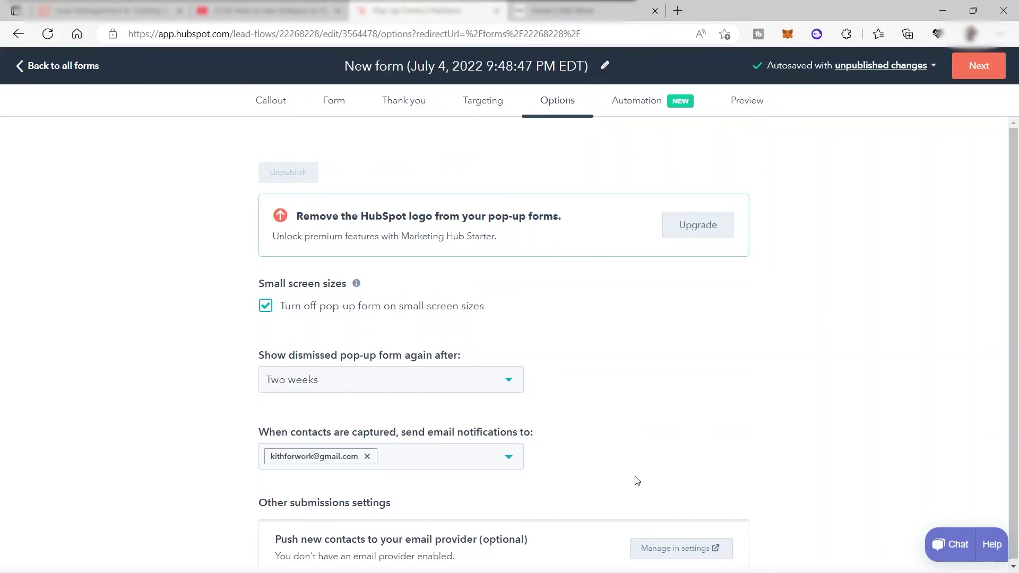
- Review the pop-up display options, continue to the automation settings and dismiss the welcome tour
scroll(580, 434, down, 1)
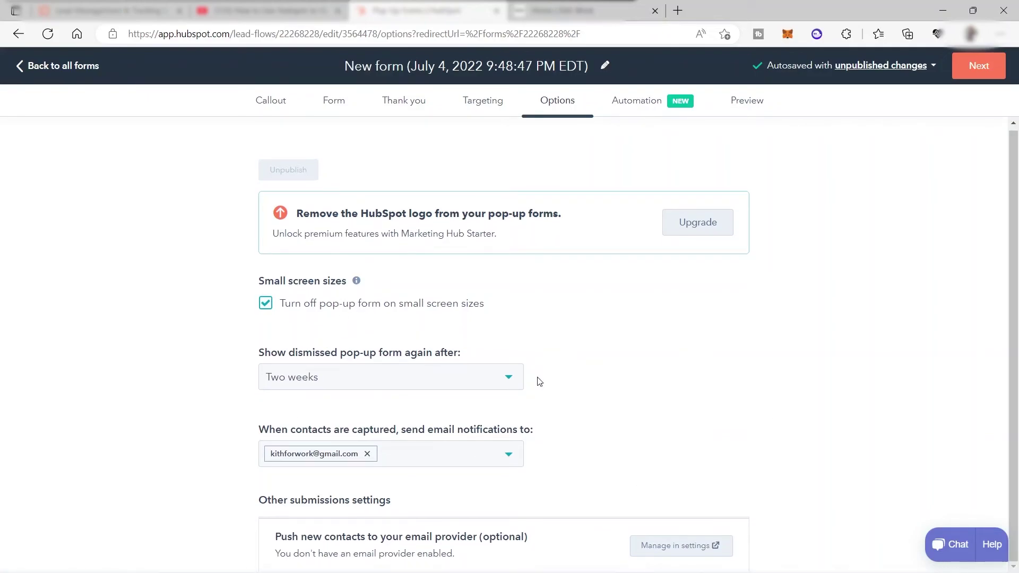
scroll(539, 380, up, 1)
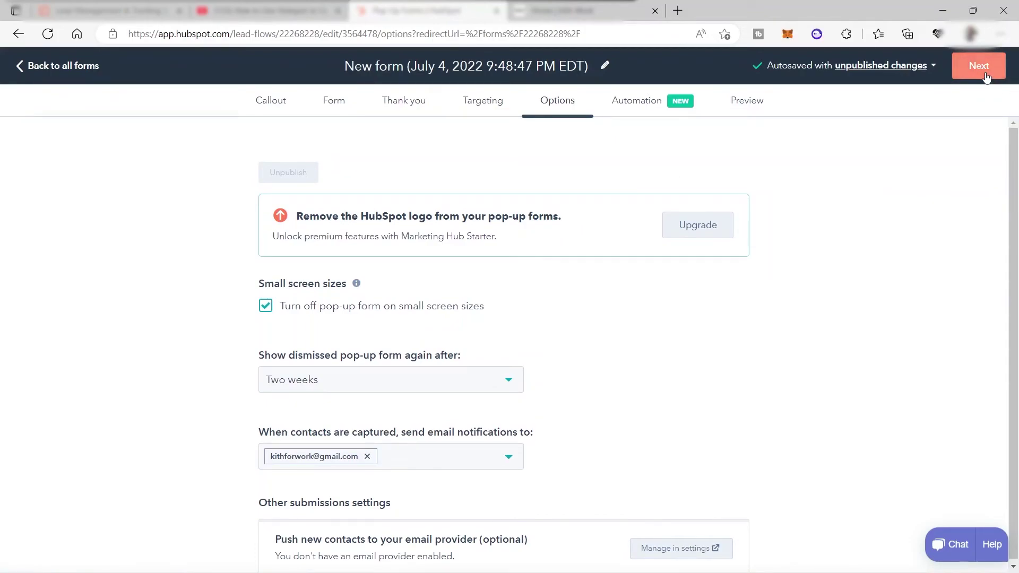
click(985, 72)
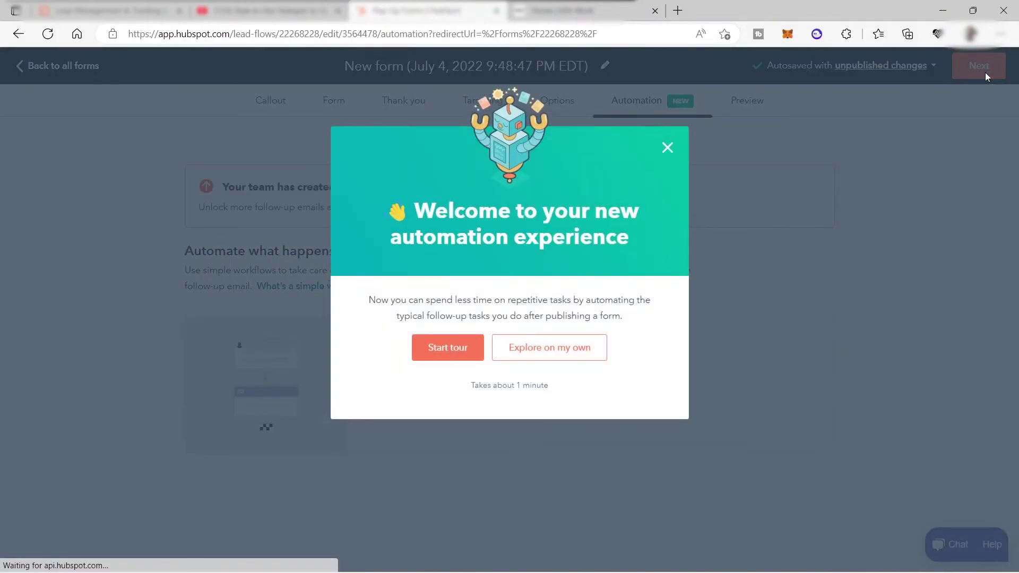
click(667, 146)
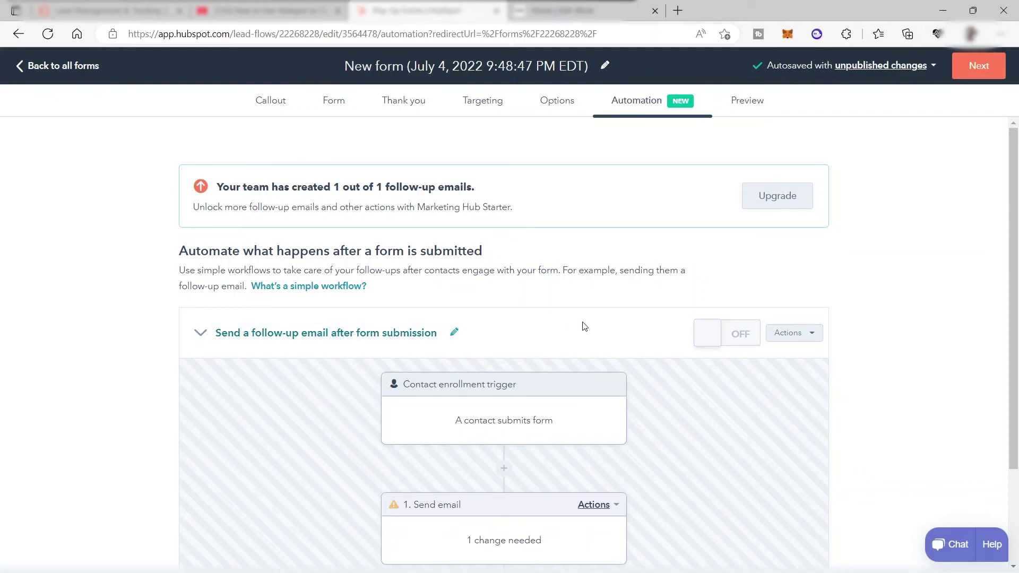
- Look over the follow-up email workflow for form submissions and continue to the form preview
scroll(593, 320, down, 1)
scroll(605, 318, up, 1)
scroll(617, 314, down, 1)
scroll(616, 312, up, 1)
click(985, 75)
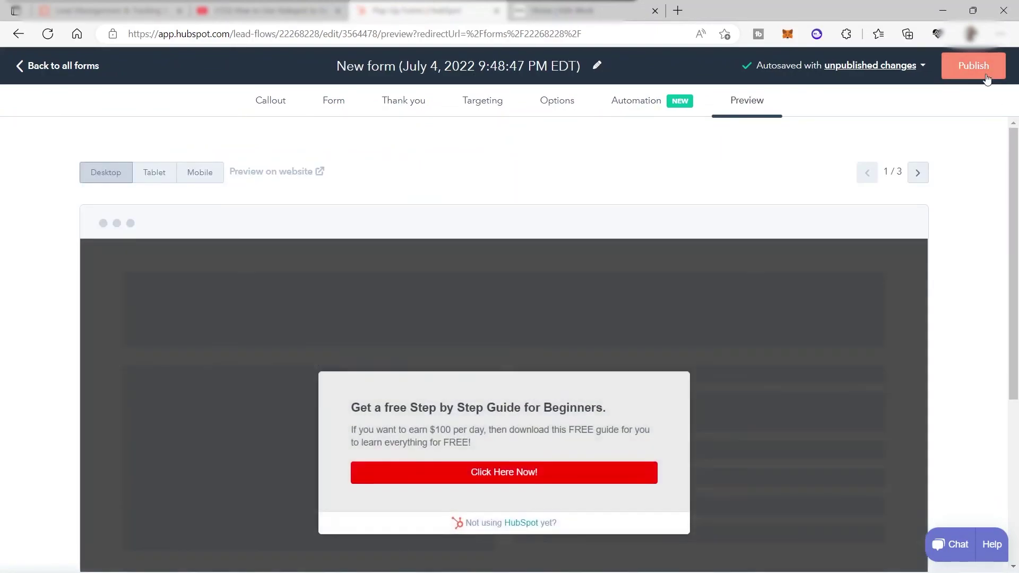
- Test the pop-up preview by following the callout to the contact fields and advancing to the privacy consent page
scroll(463, 232, down, 1)
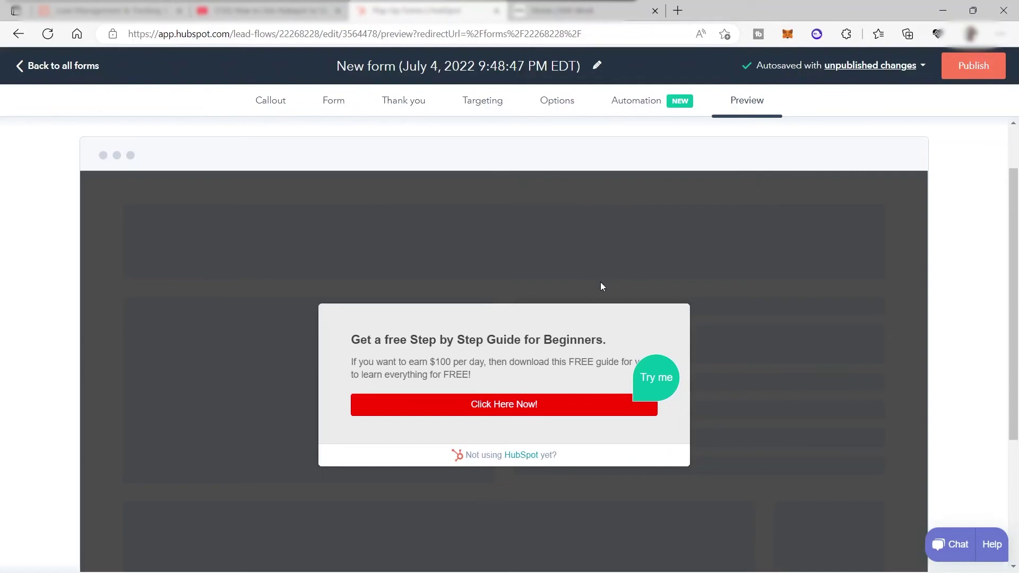
click(504, 408)
scroll(504, 372, down, 1)
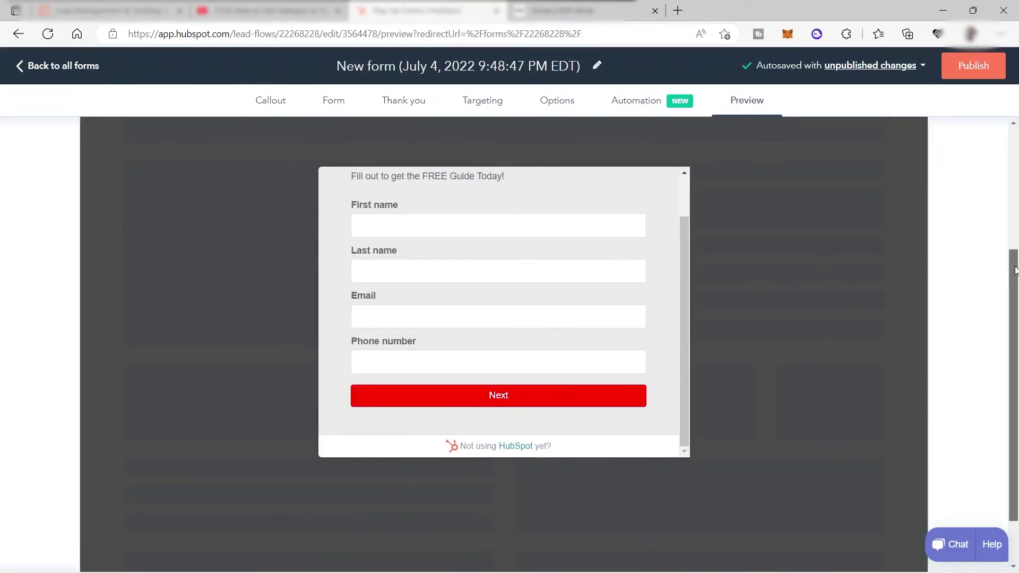
drag(1016, 249, 1015, 245)
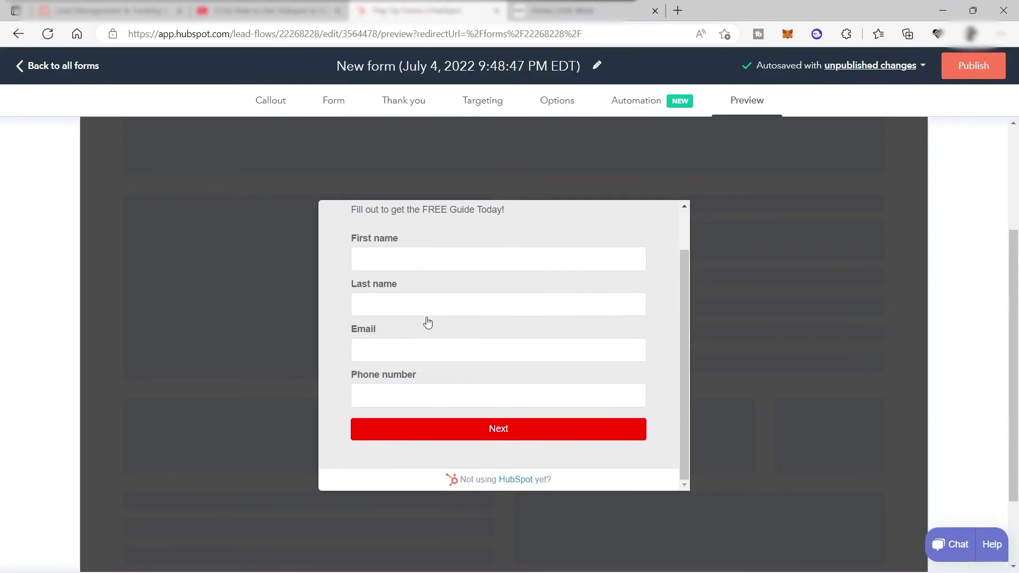
click(503, 429)
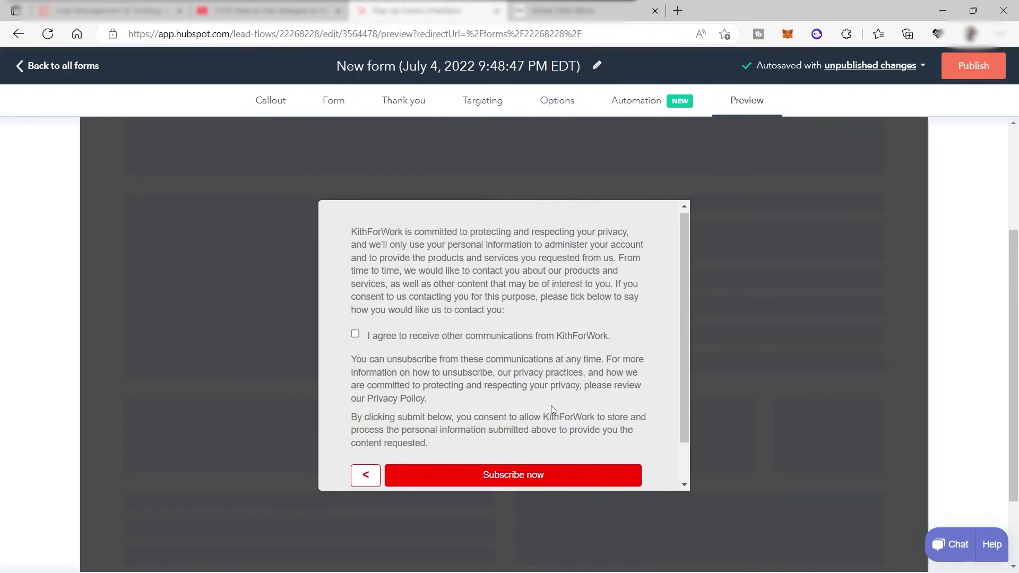
- Agree to receive other communications in the preview and subscribe to reach the thank-you message
scroll(479, 317, down, 1)
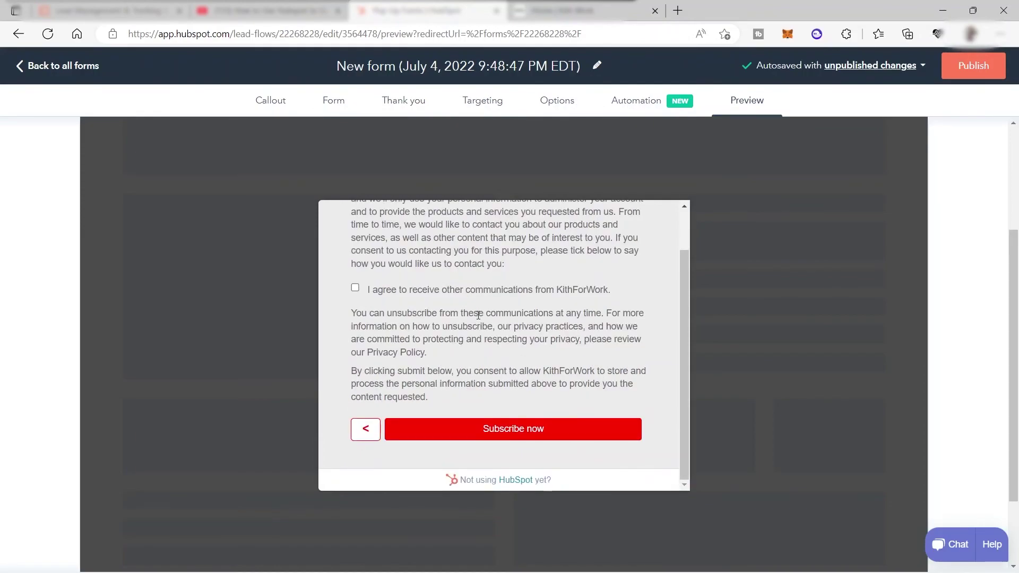
scroll(478, 315, up, 1)
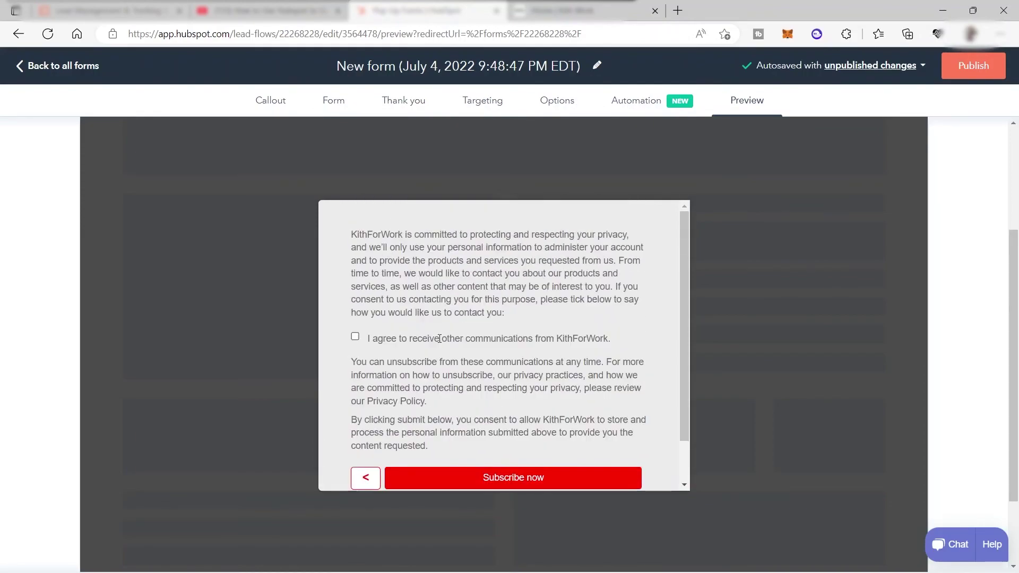
click(355, 336)
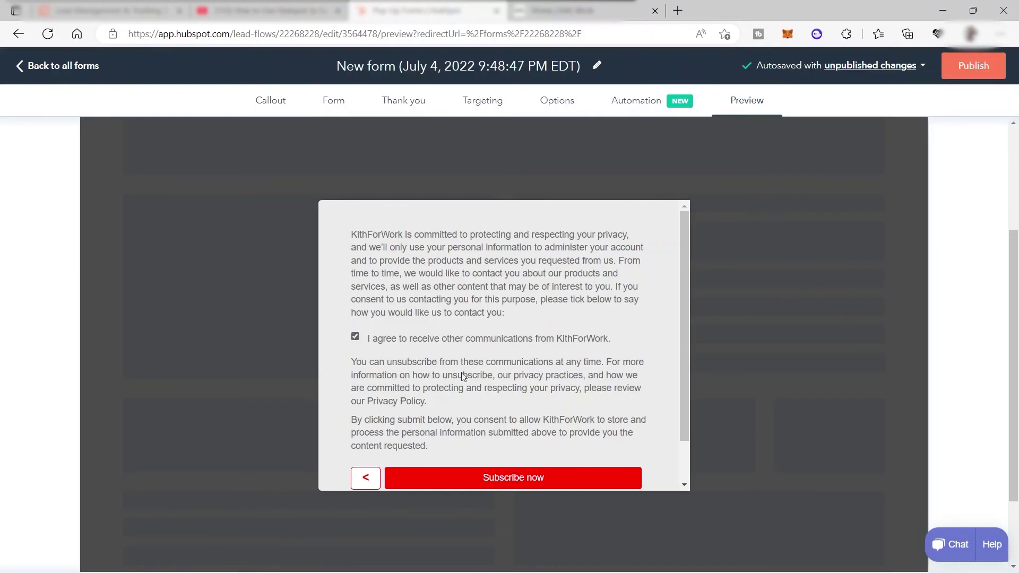
scroll(477, 366, down, 1)
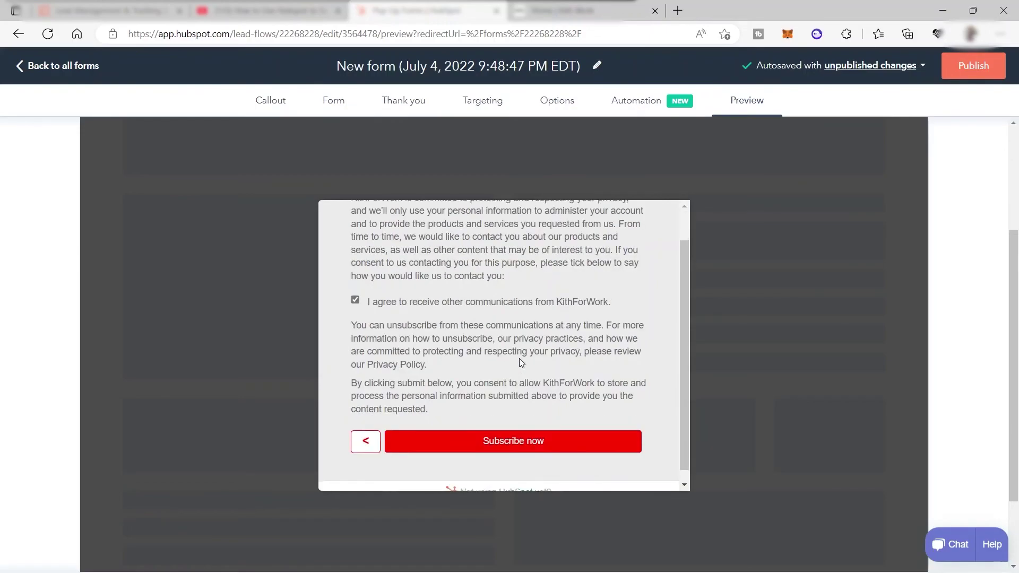
click(539, 434)
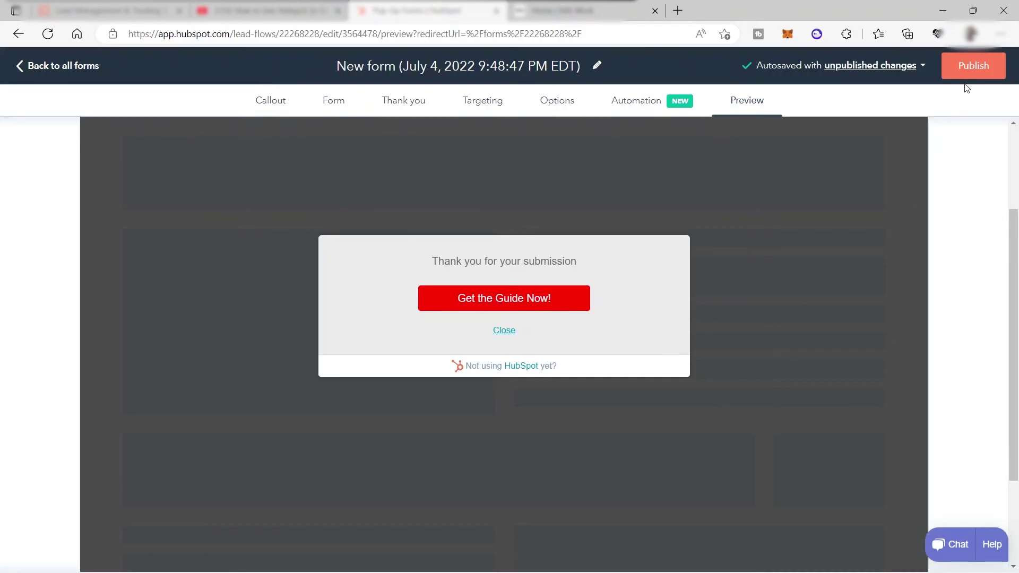
- Publish the pop-up form and set it live on the website
click(973, 69)
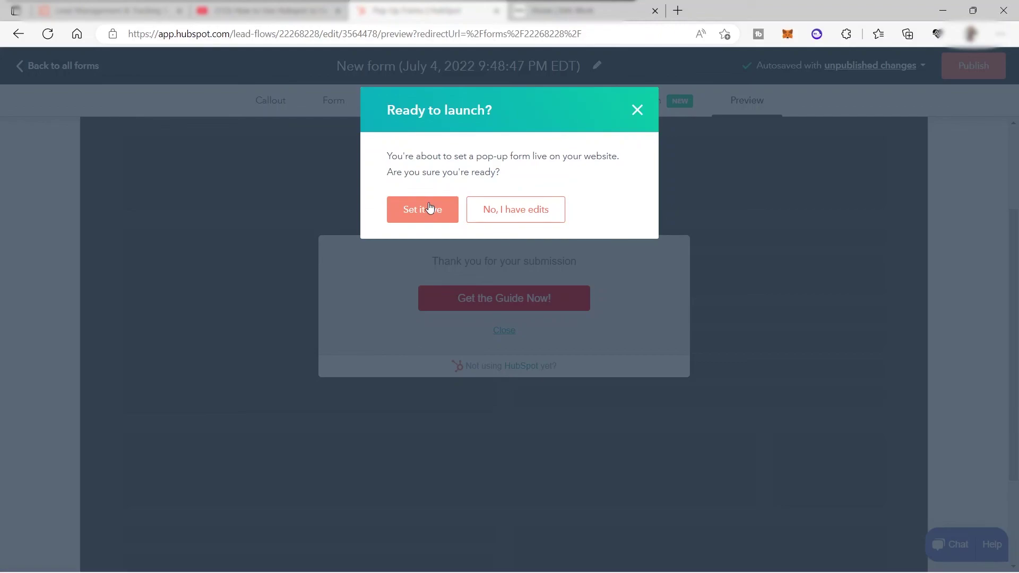
click(430, 209)
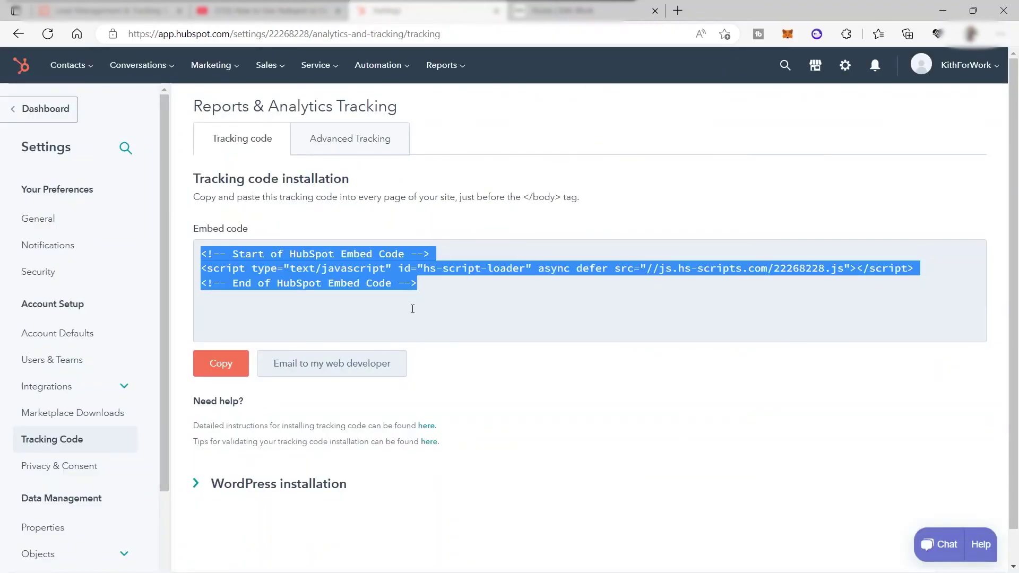
click(419, 219)
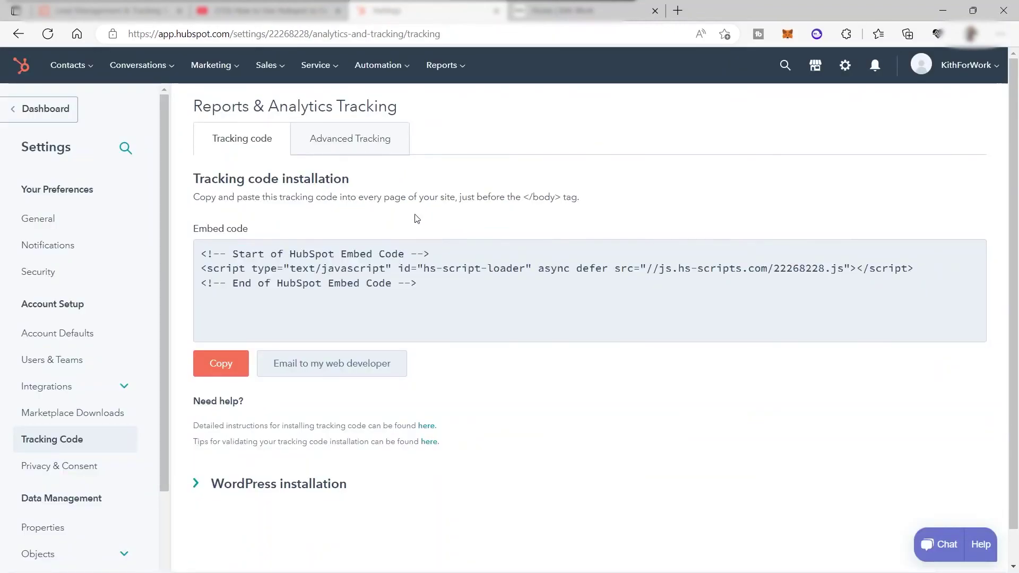